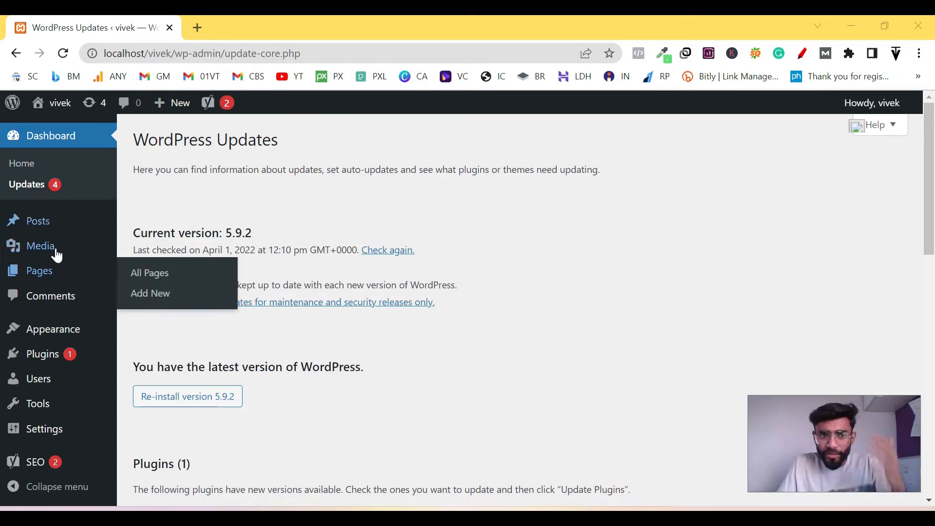
Step: Open the General settings page of the WordPress site
mouse_move(57, 326)
scroll(58, 326, "down", 3)
scroll(60, 306, "up", 3)
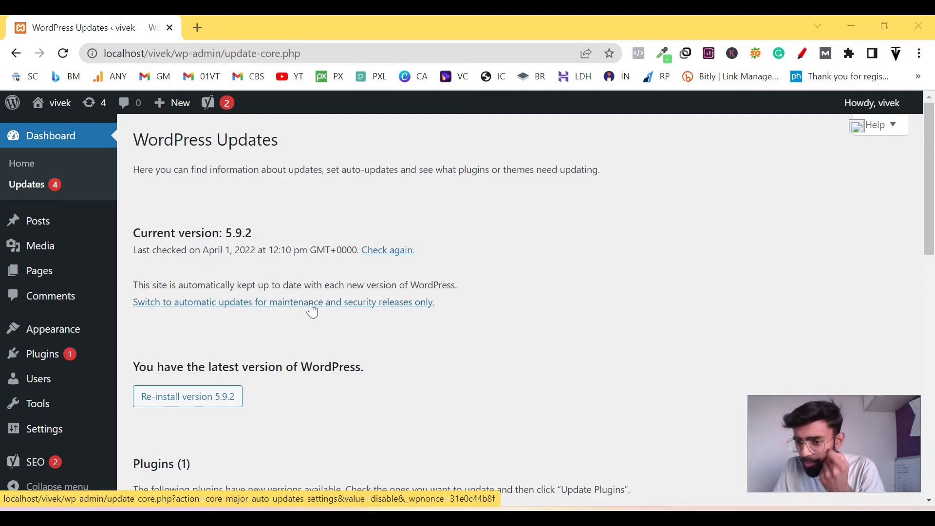
scroll(122, 273, "down", 2)
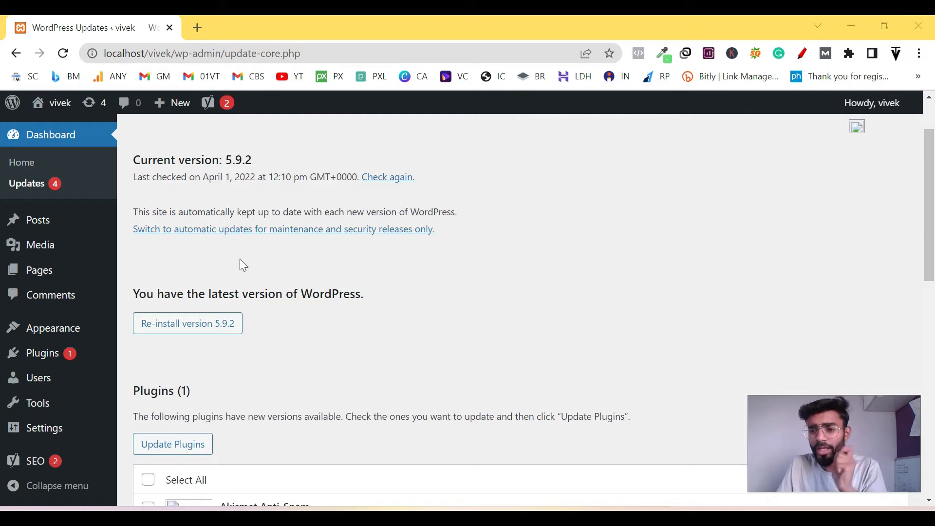
mouse_move(110, 251)
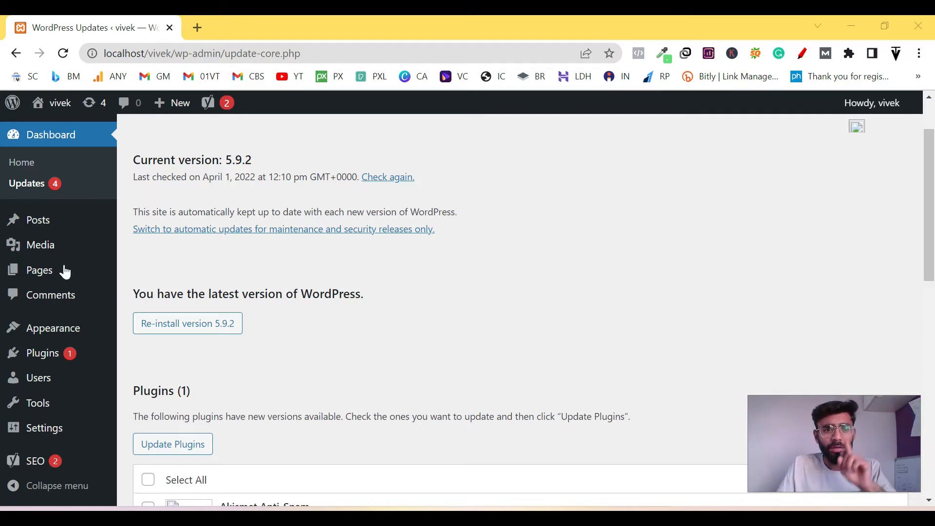
scroll(19, 205, "down", 5)
mouse_move(37, 433)
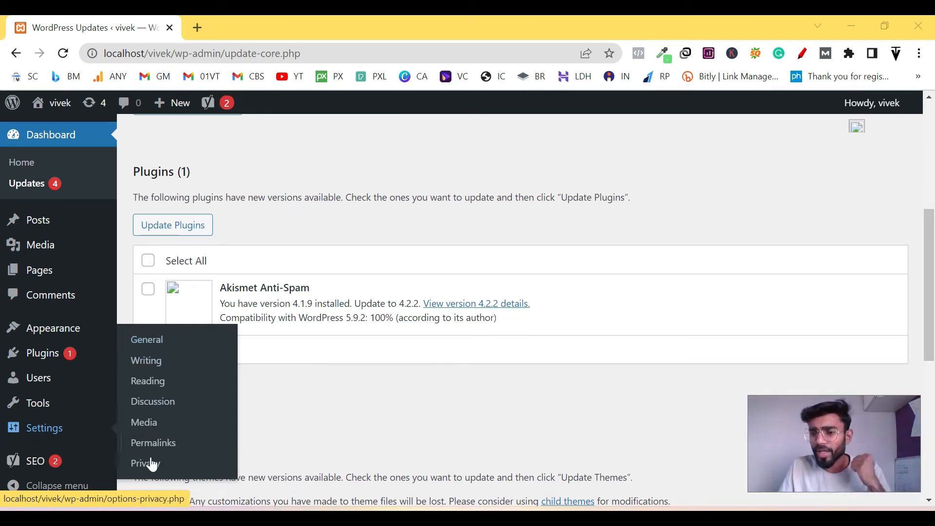
left_click(148, 341)
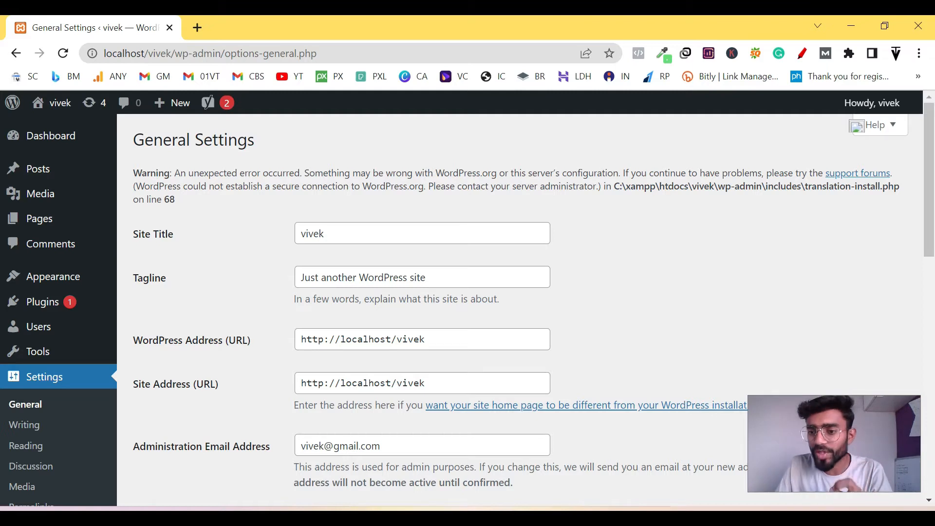
Step: Replace the site title with the owner's first name, starting with a capital letter
left_click_drag(336, 234, 299, 234)
left_click(333, 228)
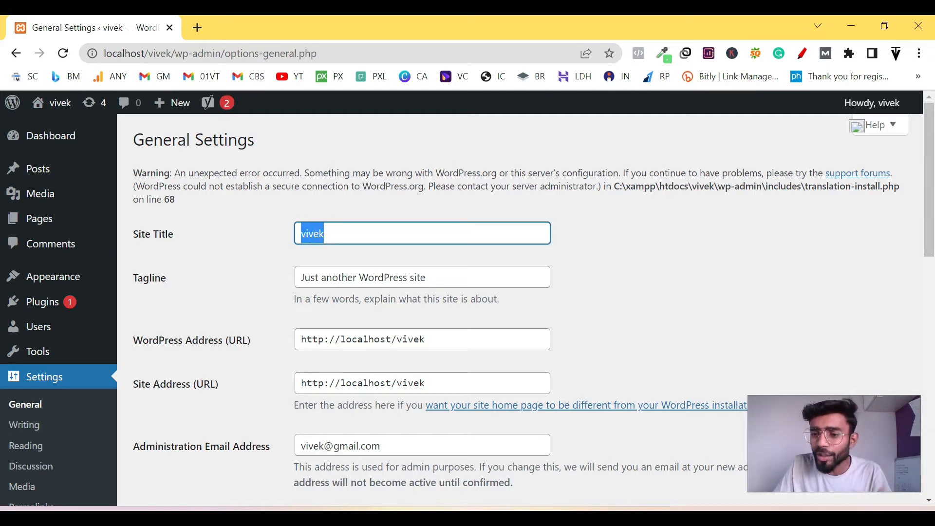
left_click(350, 241)
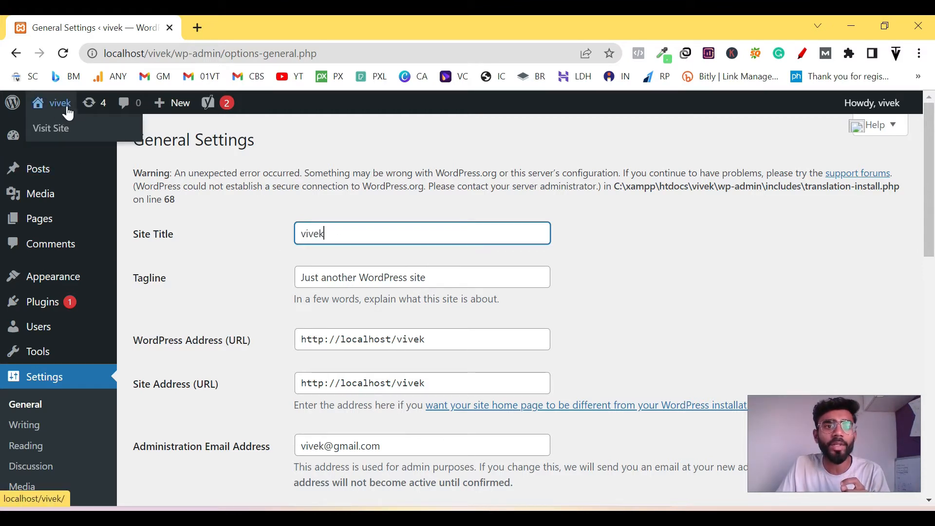
left_click(354, 236)
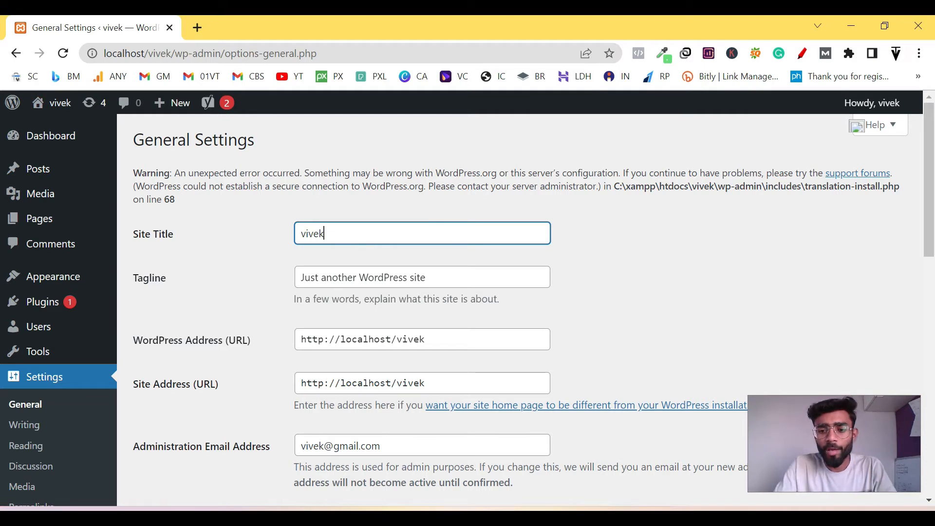
key("BackSpace")
key("BackSpace")
key("BackSpace")
key("BackSpace")
key("BackSpace")
type("Vivek")
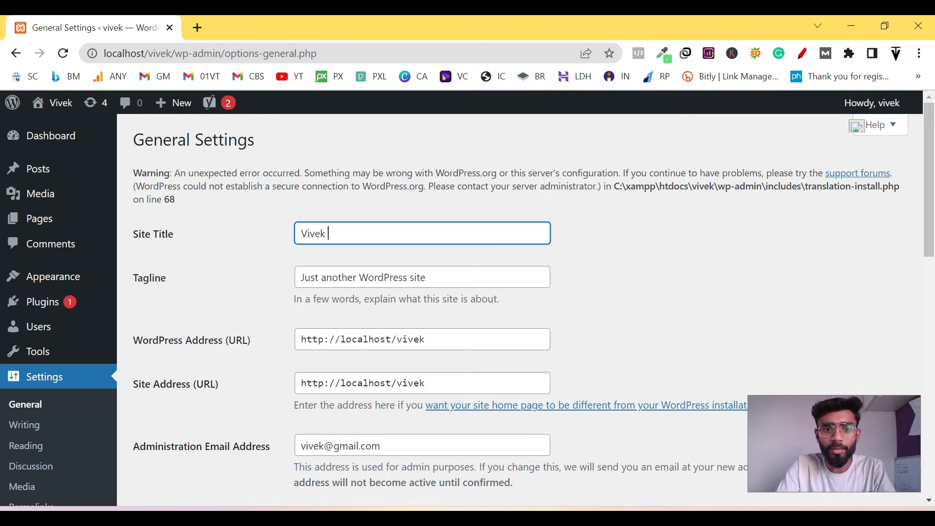
mouse_move(61, 110)
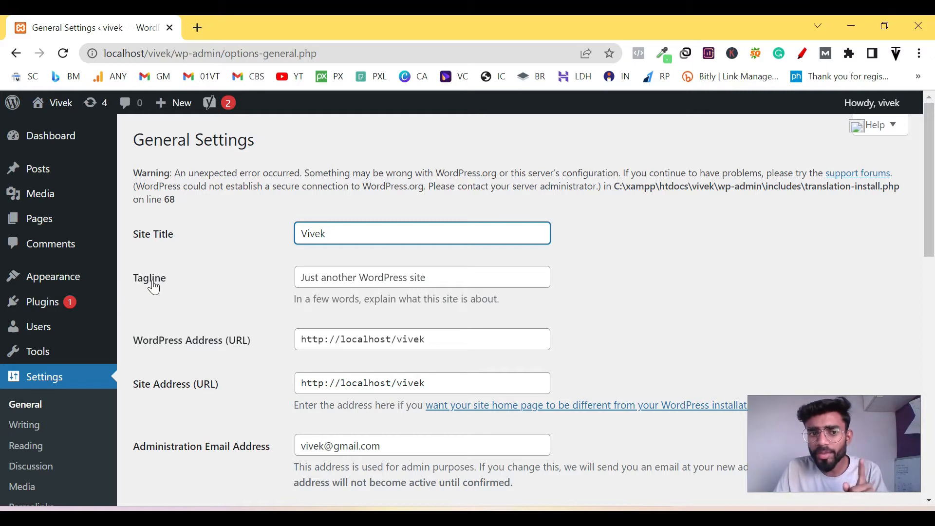
Step: Examine the Site Title, Tagline and WordPress Address (URL) fields in the General settings
left_click(540, 277)
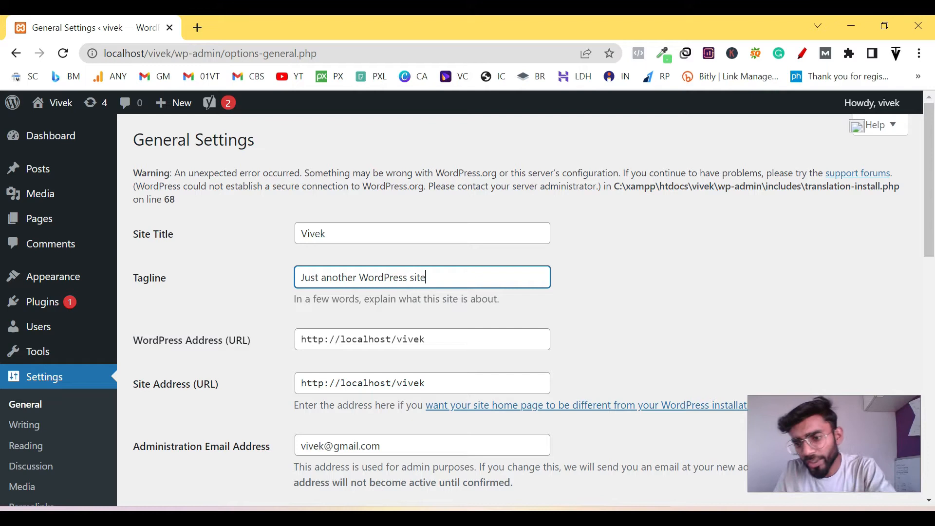
double_click(411, 228)
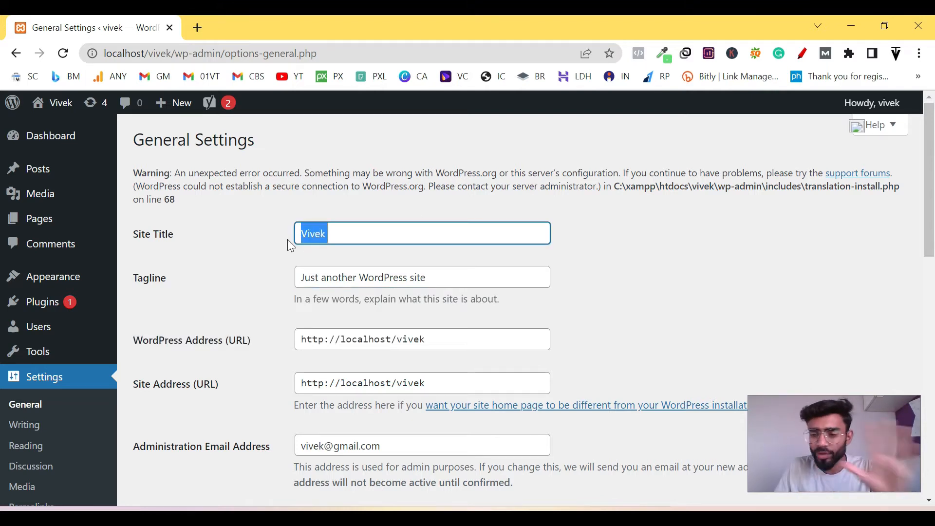
left_click(340, 234)
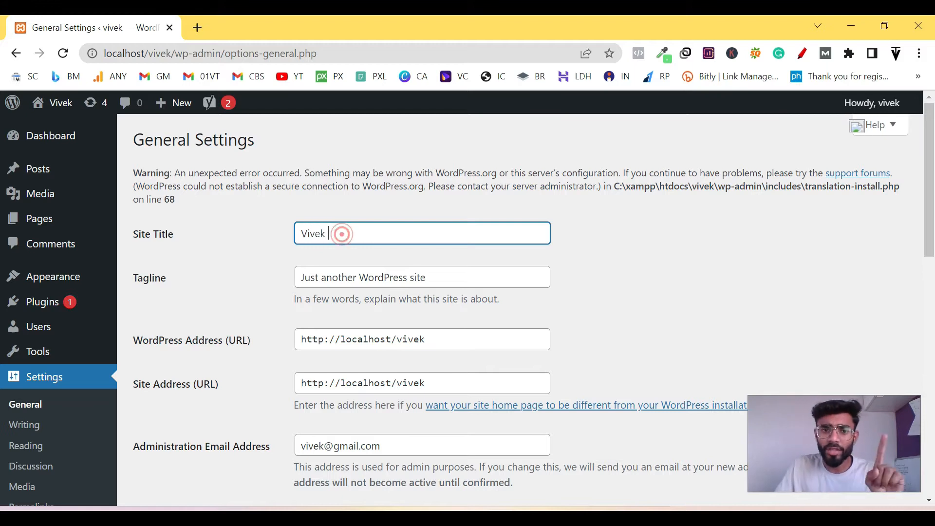
left_click(429, 277)
left_click_drag(427, 278, 287, 280)
left_click(262, 311)
scroll(263, 311, "down", 3)
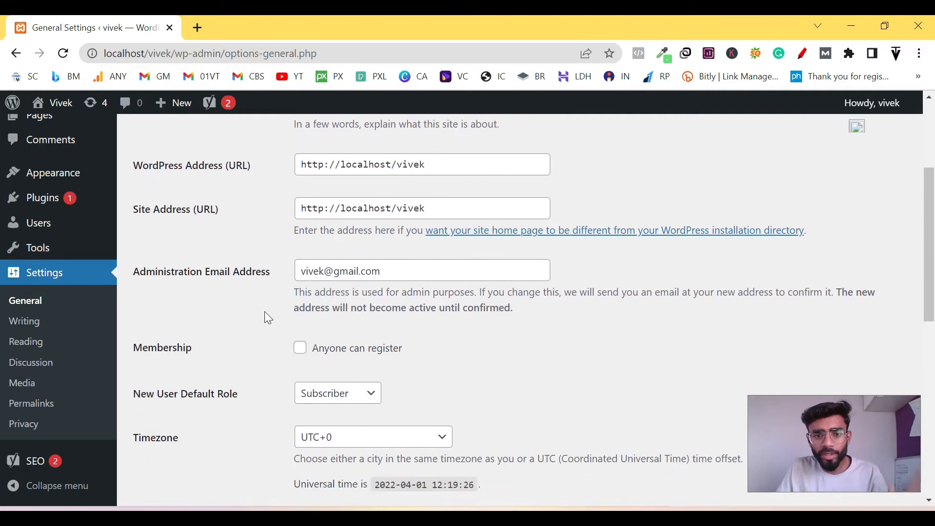
scroll(266, 292, "up", 2)
left_click(468, 267)
left_click_drag(468, 267, 186, 277)
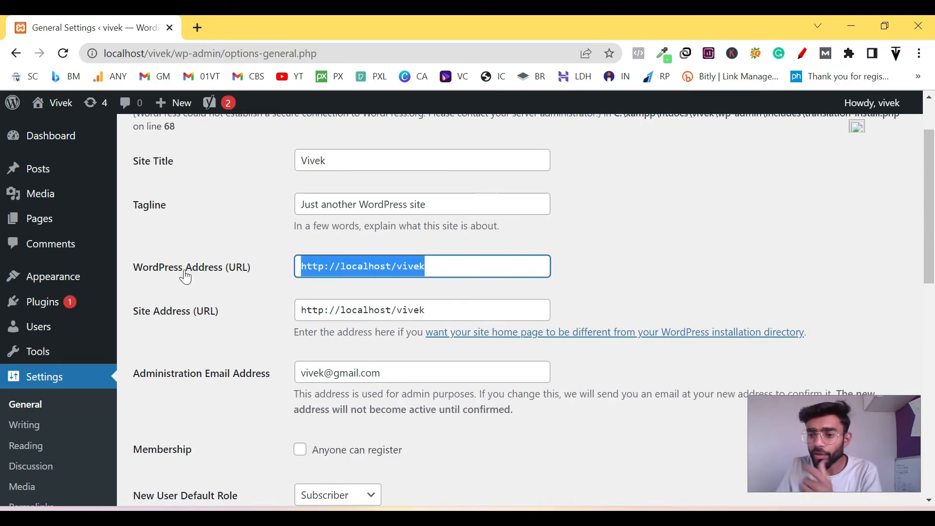
left_click(231, 287)
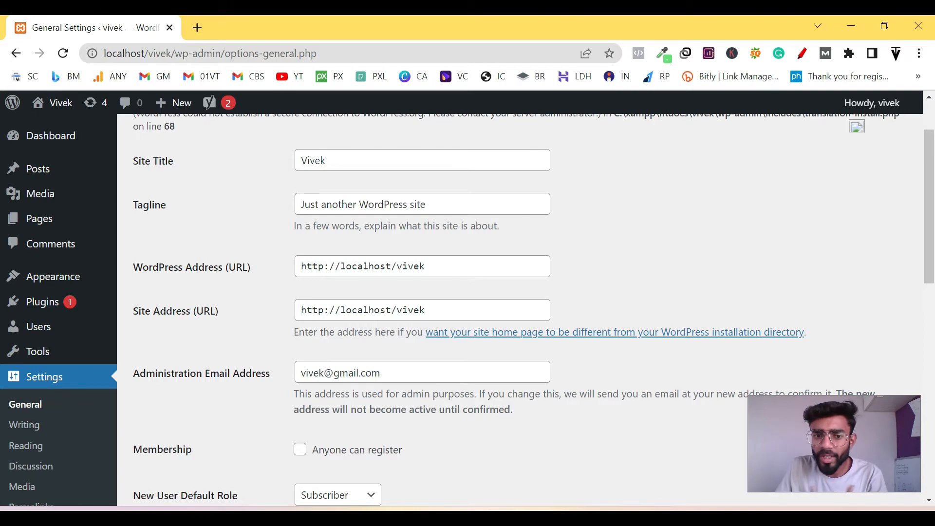
Step: Review the administration email address, membership, new user default role and timezone options in the General settings
scroll(358, 302, "down", 4)
scroll(273, 280, "up", 1)
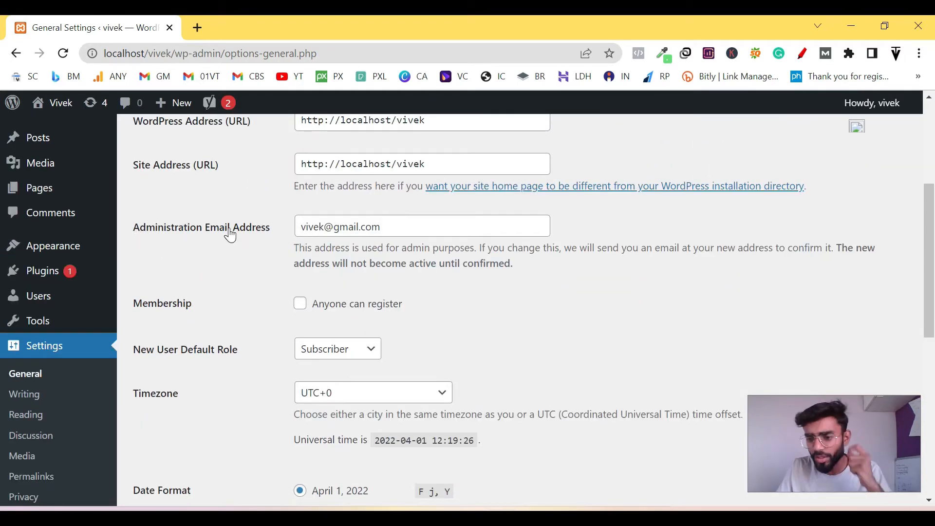
triple_click(418, 229)
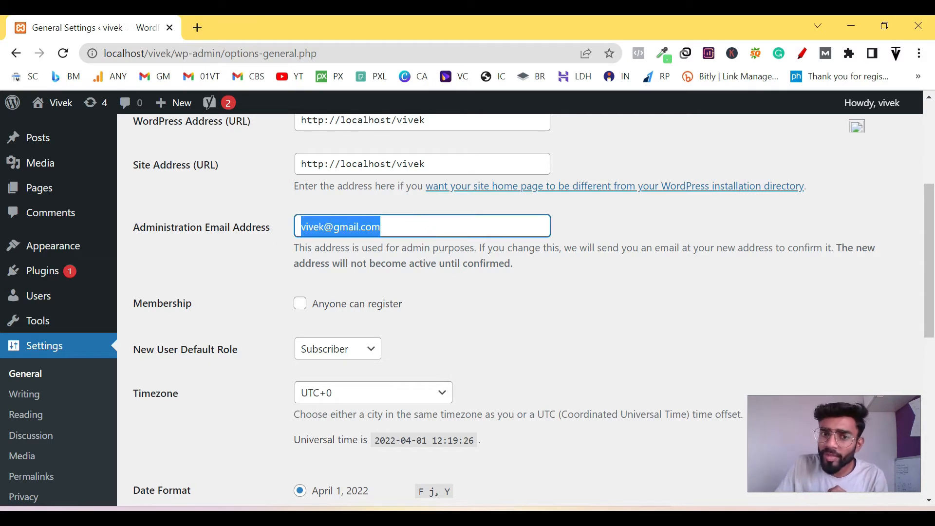
left_click(384, 230)
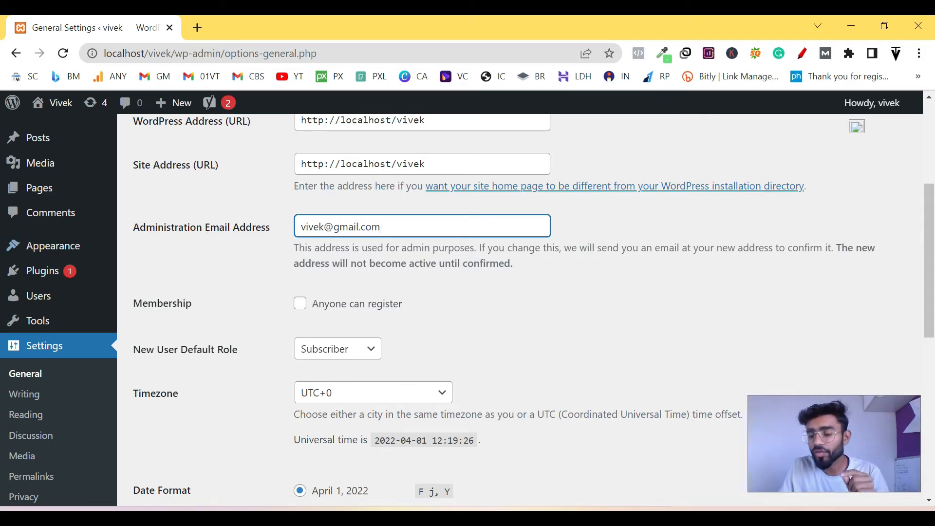
scroll(357, 244, "down", 2)
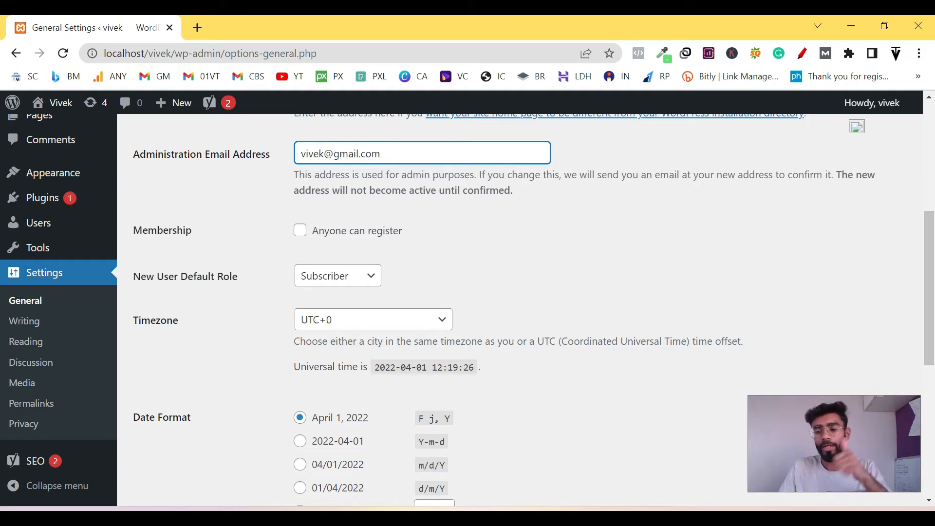
scroll(301, 251, "up", 3)
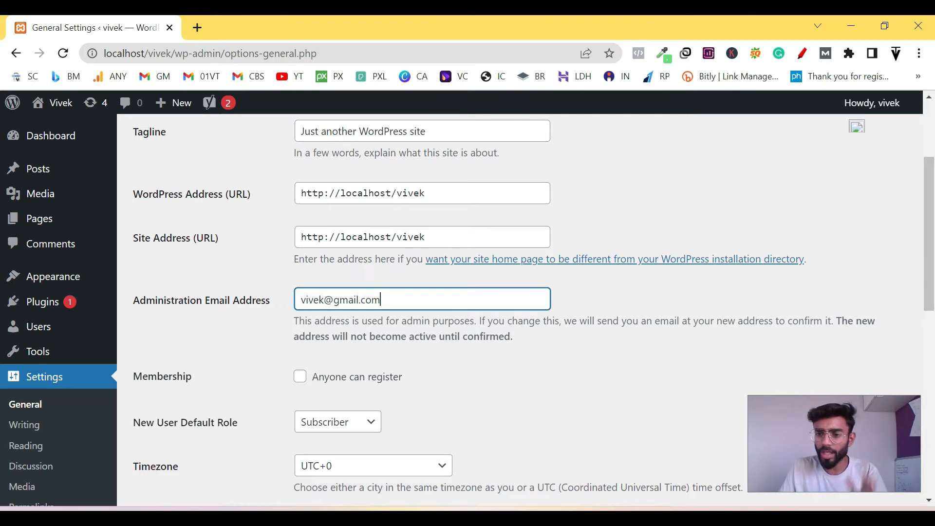
scroll(378, 209, "down", 3)
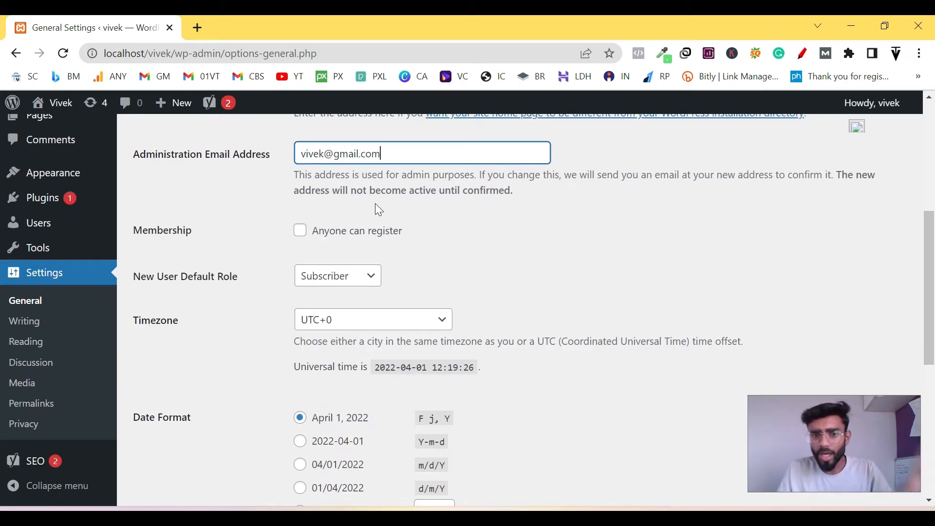
scroll(373, 215, "down", 3)
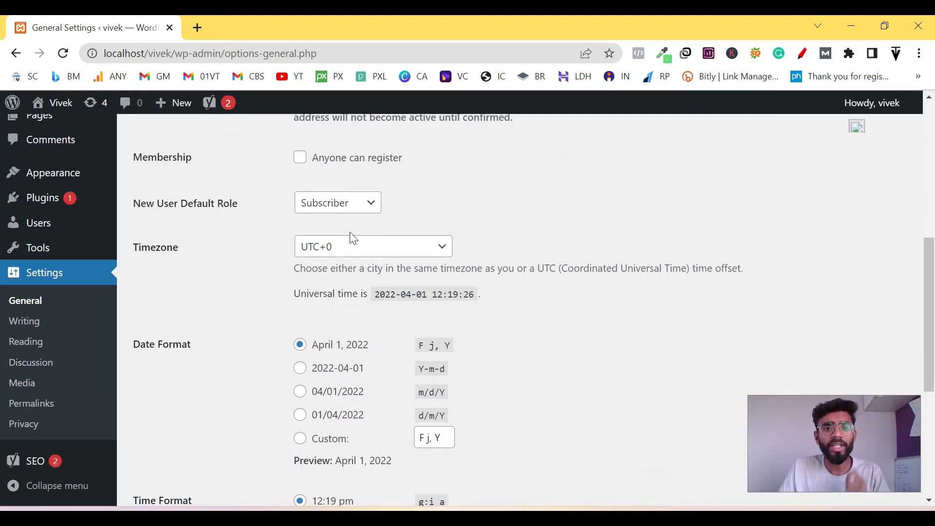
scroll(292, 219, "up", 3)
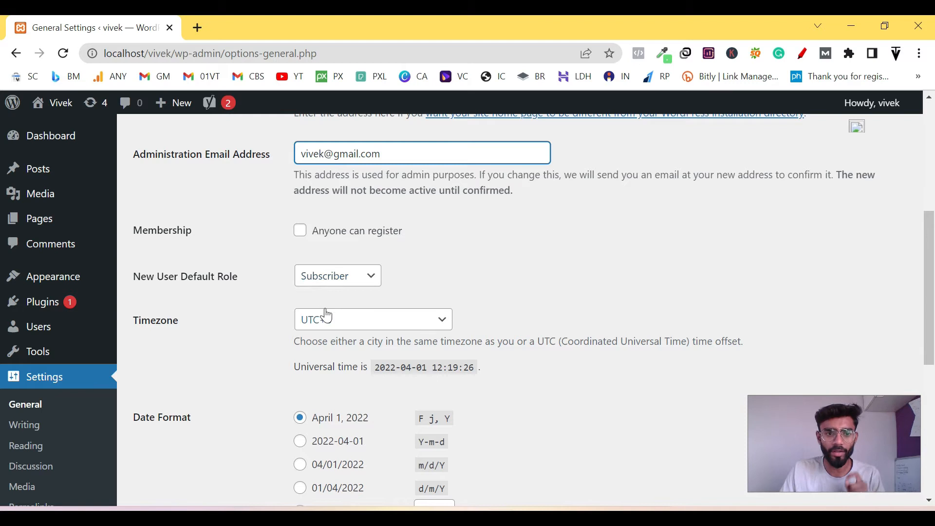
scroll(323, 313, "up", 4)
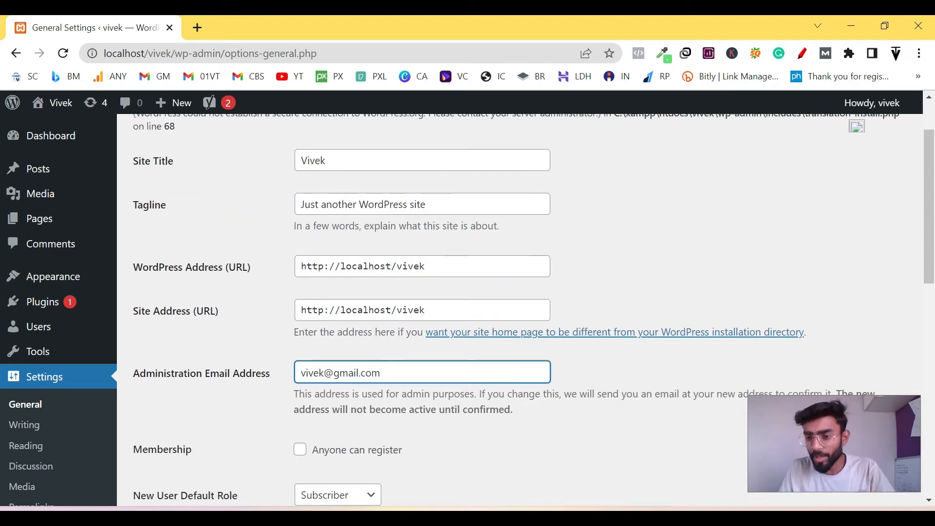
scroll(468, 311, "down", 4)
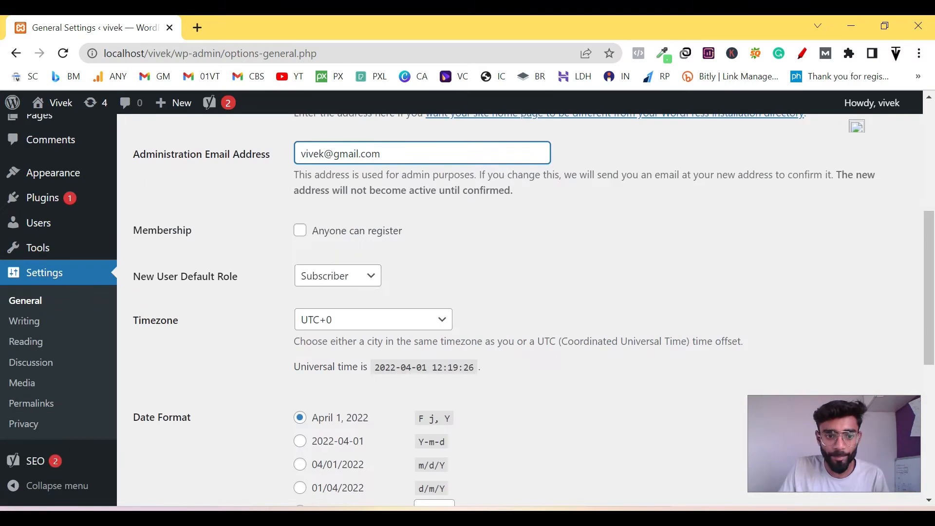
Step: Save the changes to the General settings
scroll(391, 254, "down", 4)
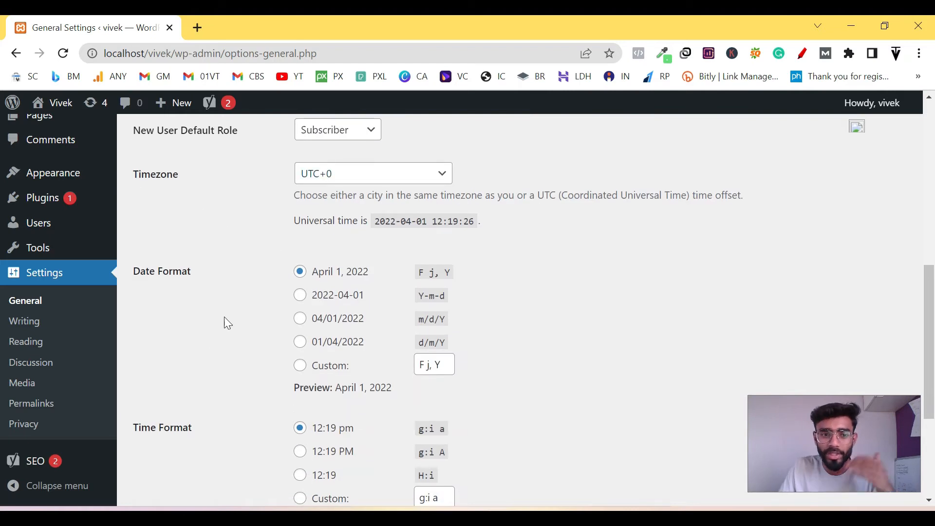
scroll(423, 362, "down", 3)
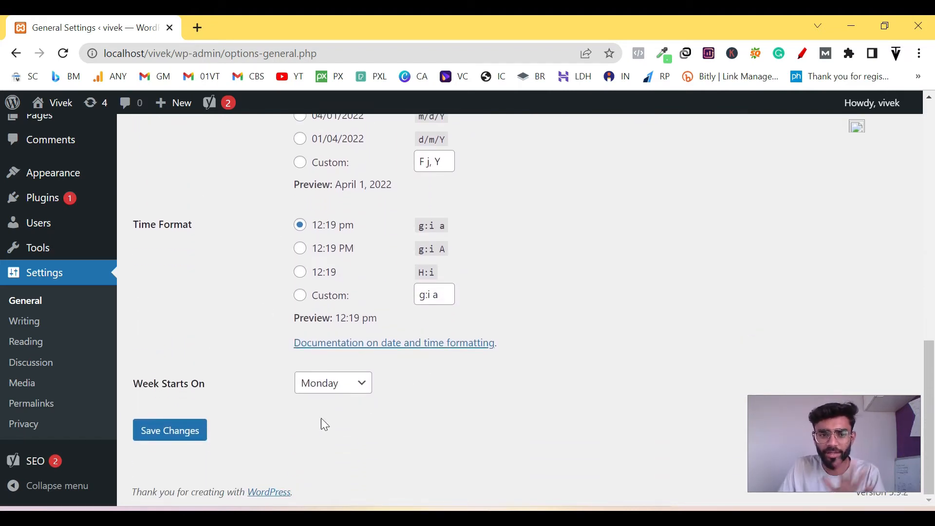
left_click(163, 437)
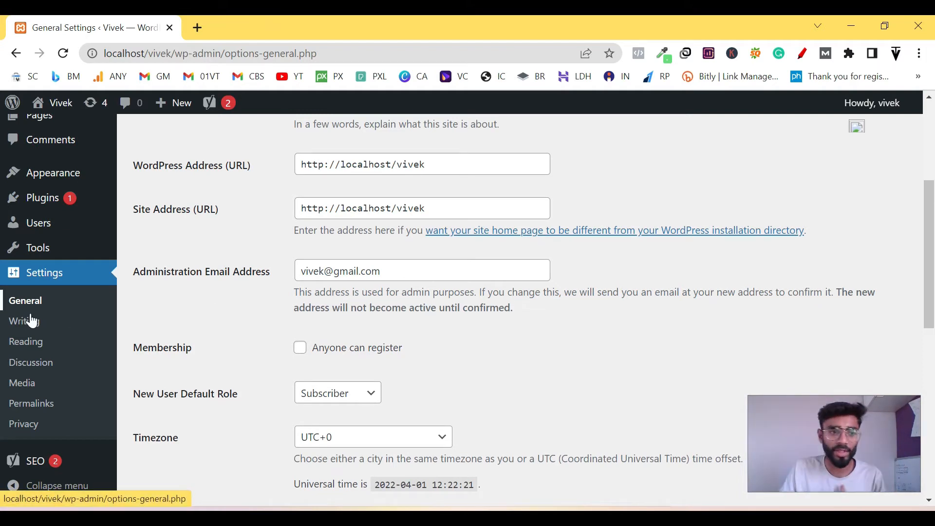
Step: Open the Writing settings and check the available Default Post Category choices
scroll(313, 286, "up", 10)
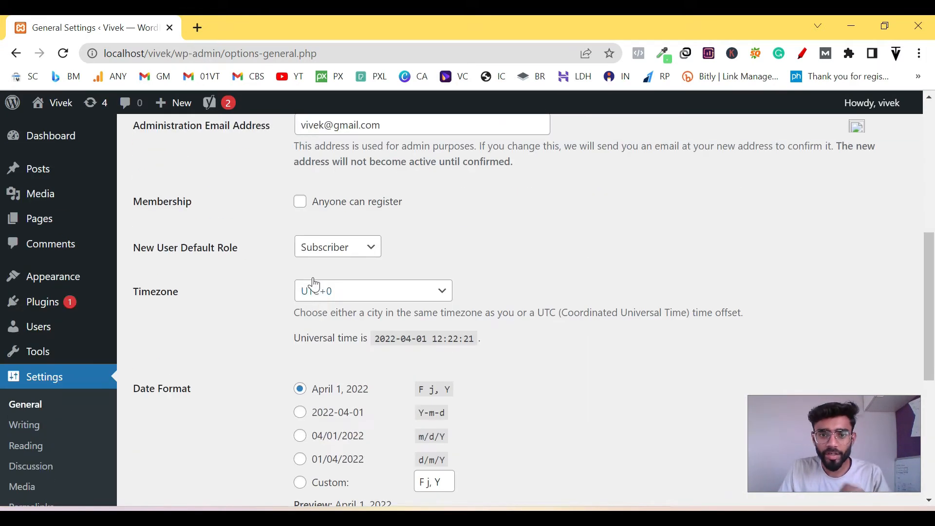
scroll(317, 288, "down", 10)
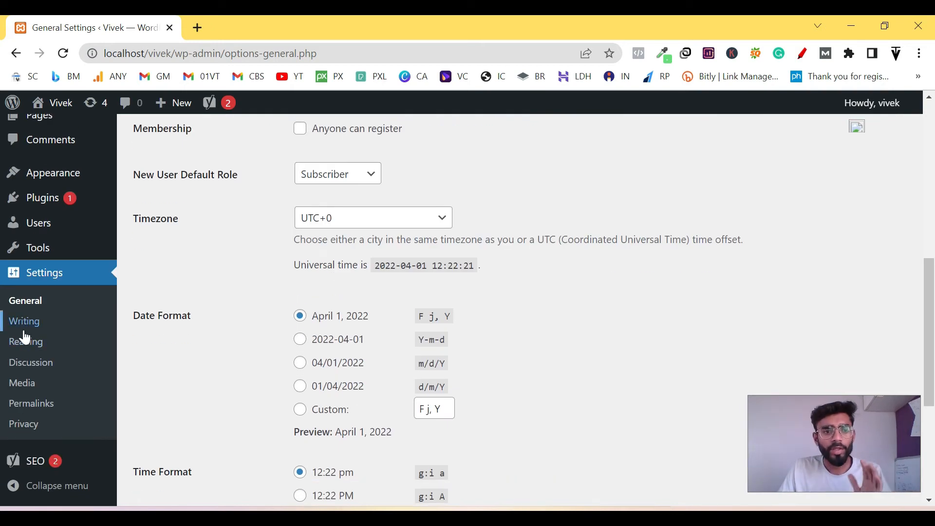
left_click(23, 325)
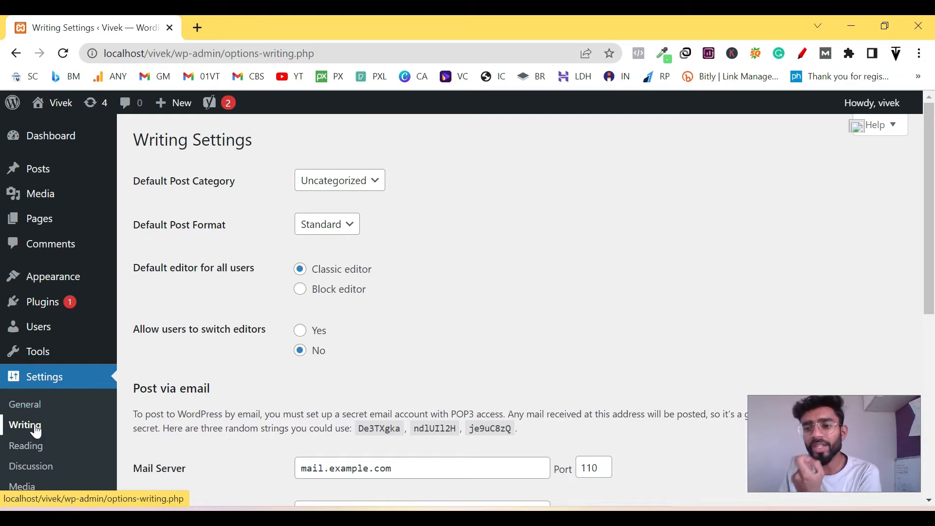
mouse_move(34, 332)
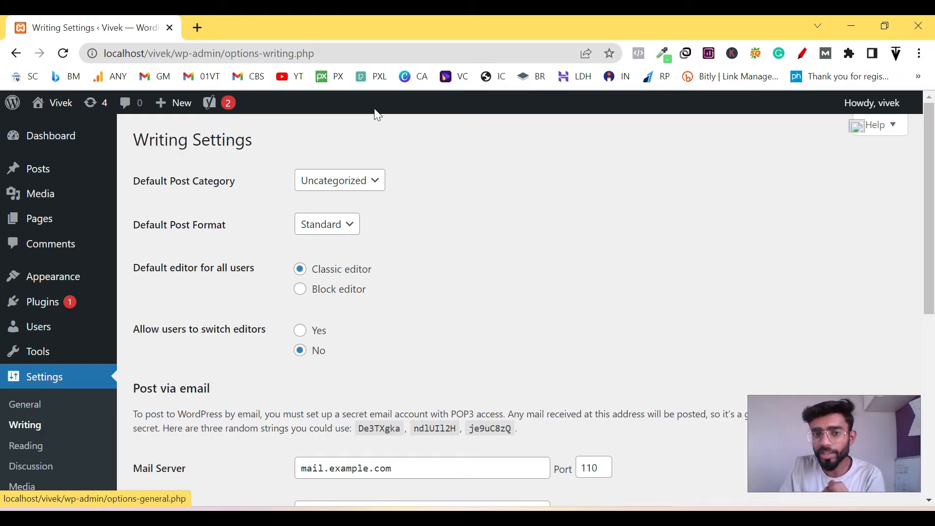
scroll(75, 445, "down", 3)
scroll(284, 339, "up", 3)
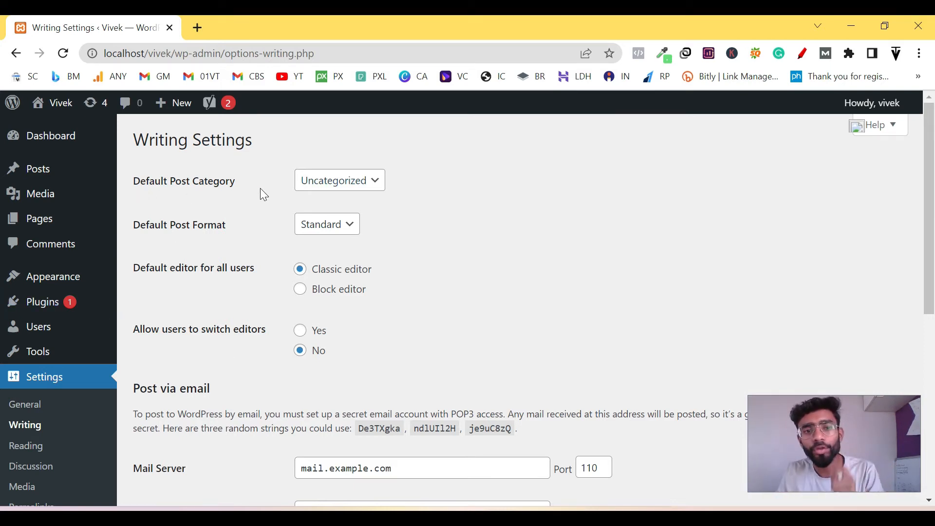
left_click(309, 185)
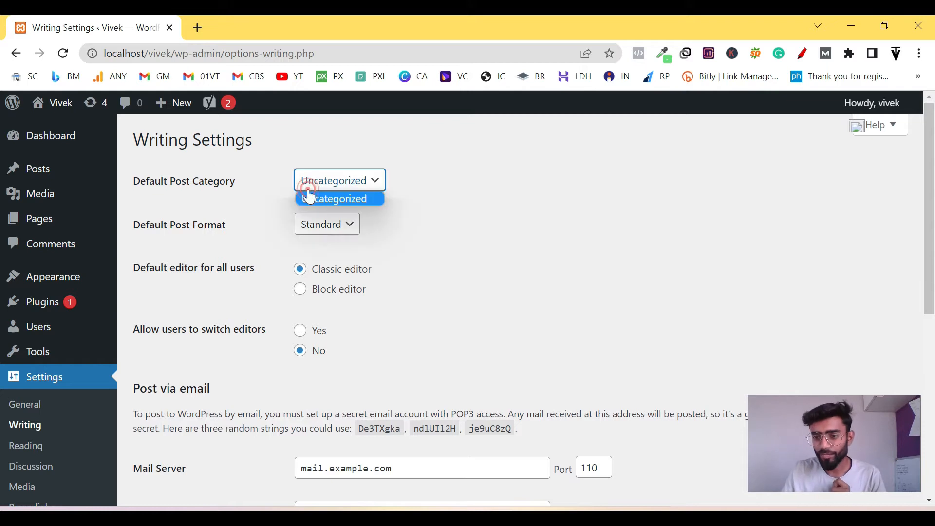
left_click(463, 202)
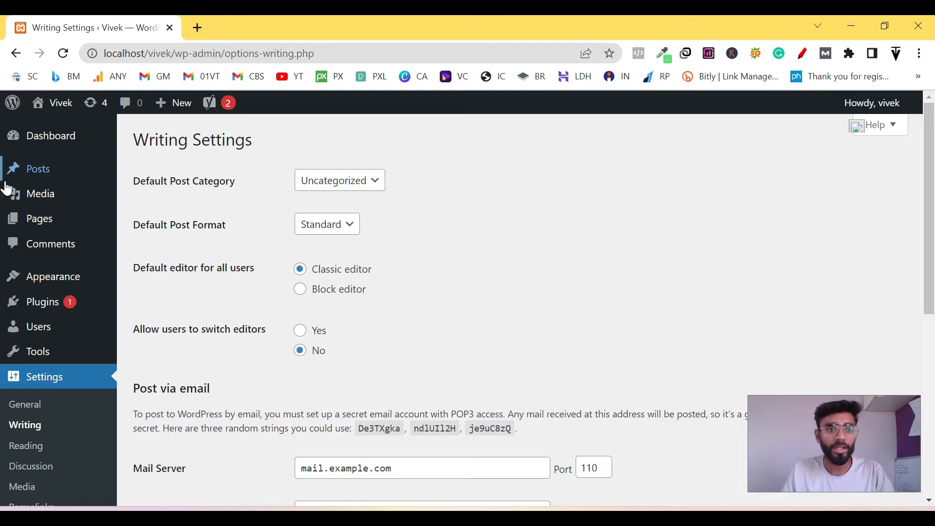
Step: Open the "SEO Course For Beginners in Hindi" post for editing in a new tab and start a new category
middle_click(26, 170)
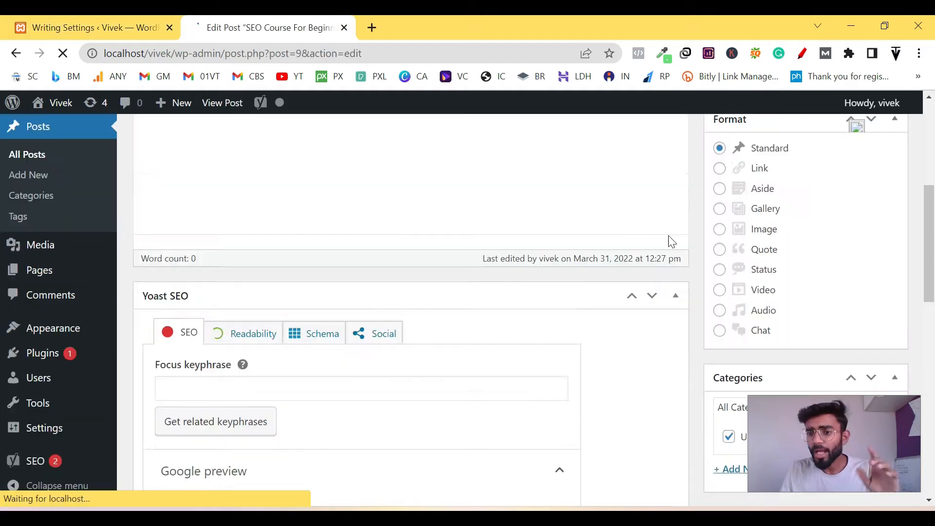
scroll(672, 242, "down", 2)
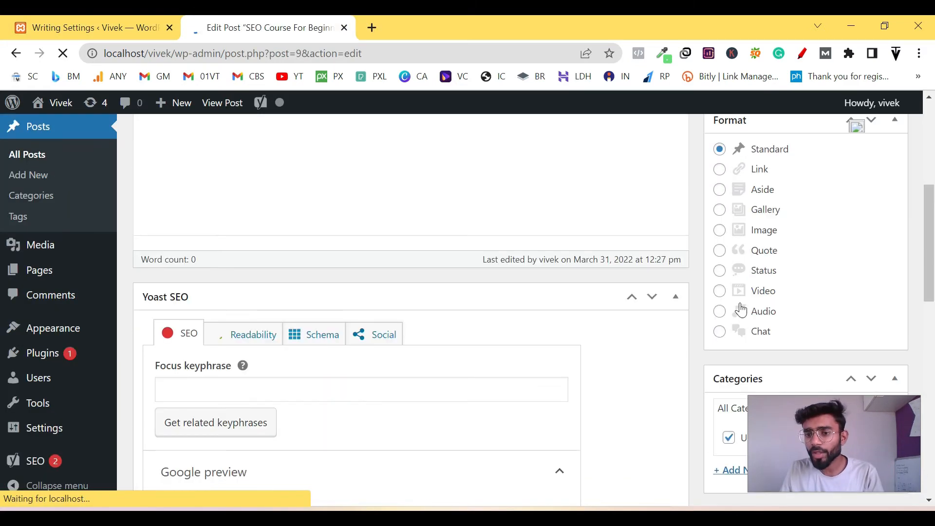
scroll(741, 307, "down", 4)
left_click(766, 253)
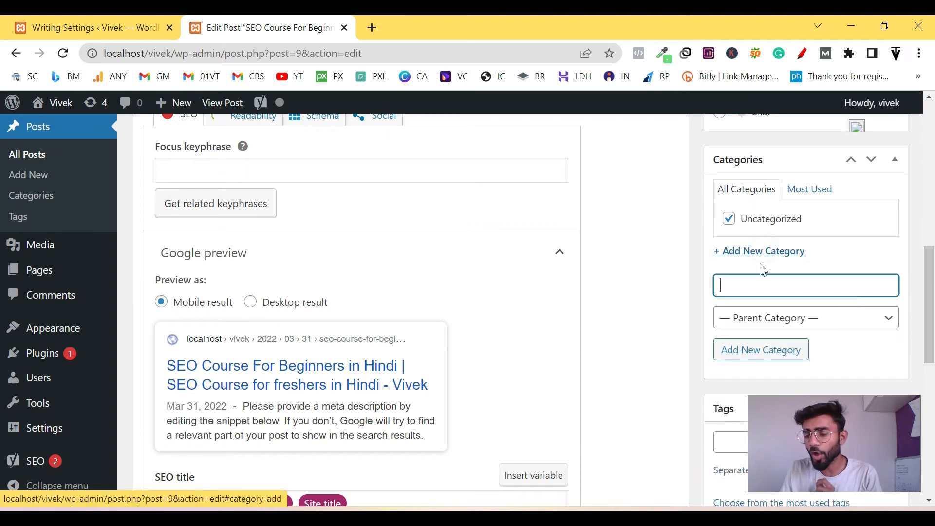
type("fgdfgsdfg")
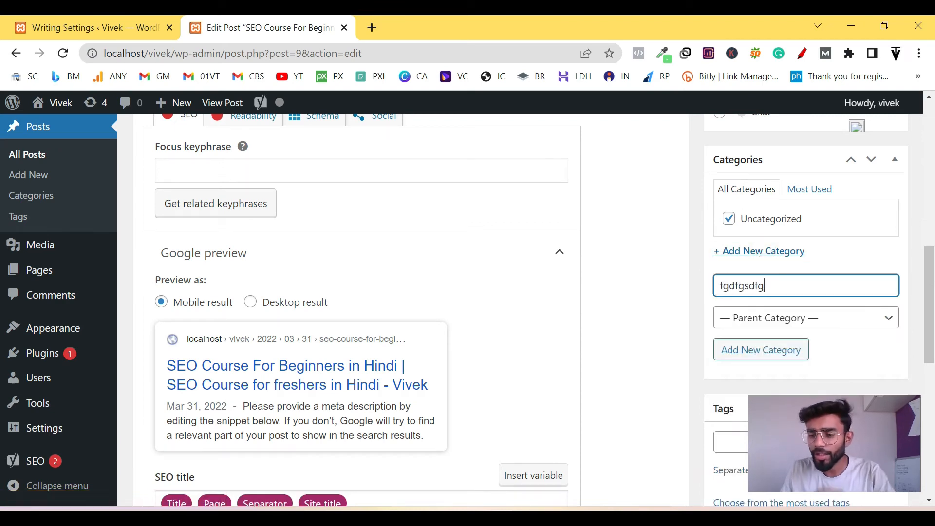
type("fsdfs")
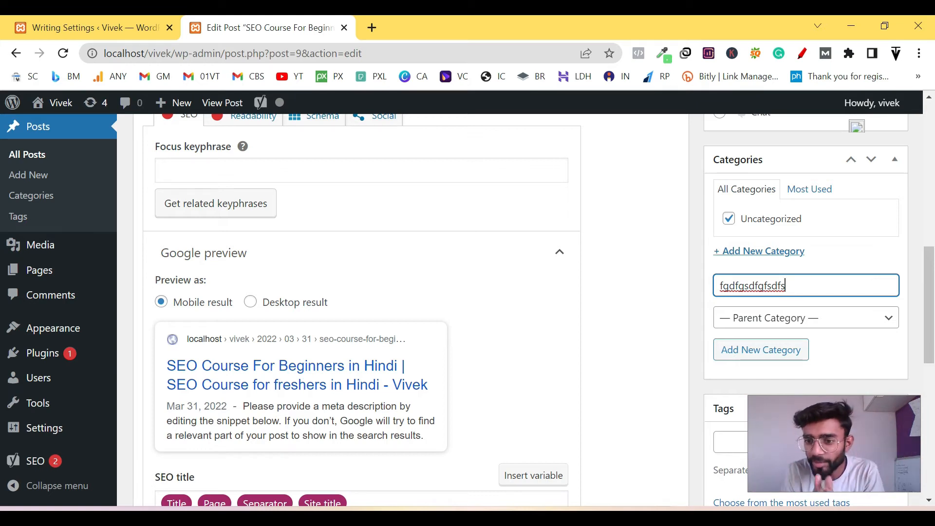
key("ctrl+a")
key("BackSpace")
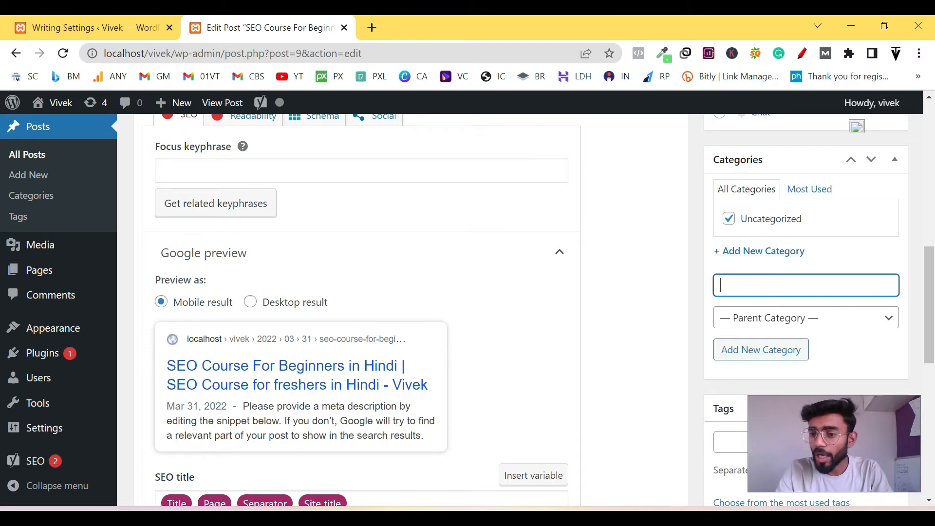
Step: Add a new category named "Commercial Project" to the post, without a parent category
type("Commercial")
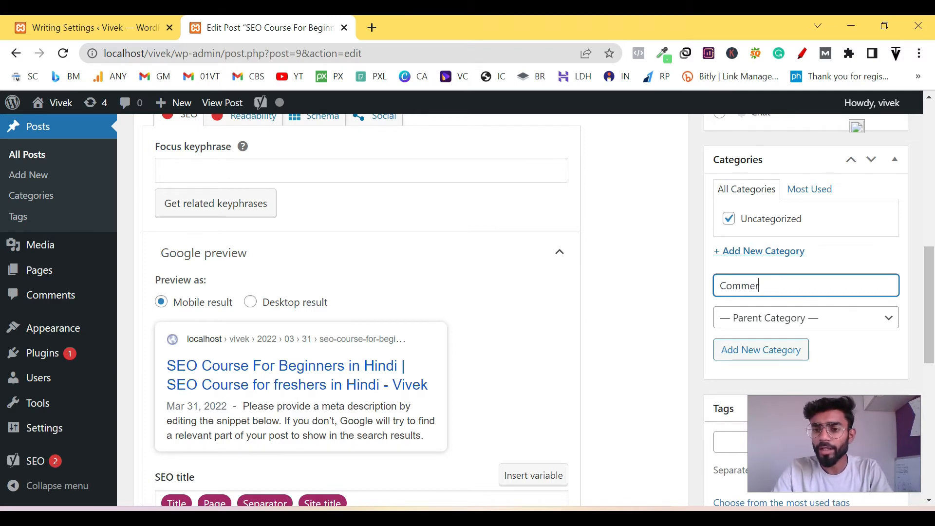
scroll(504, 322, "up", 4)
scroll(504, 322, "up", 5)
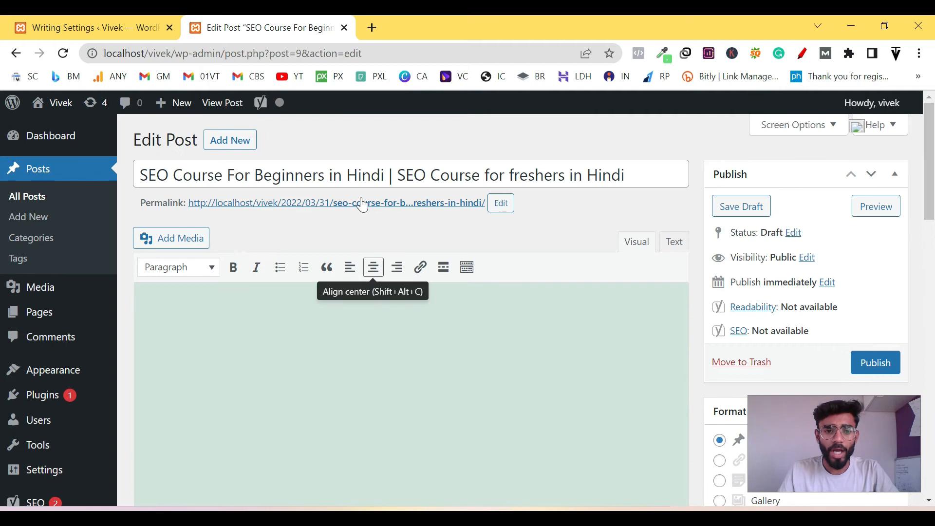
scroll(617, 299, "down", 11)
scroll(790, 229, "up", 3)
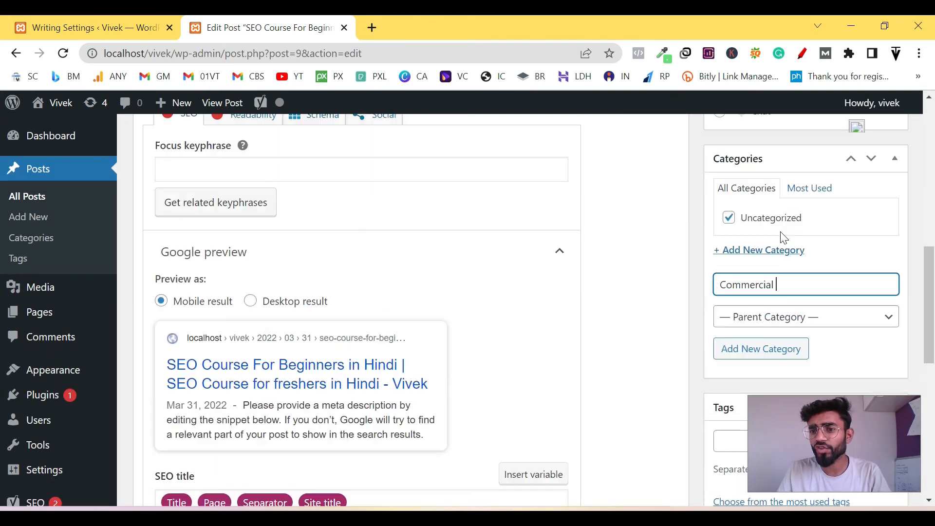
type("Project")
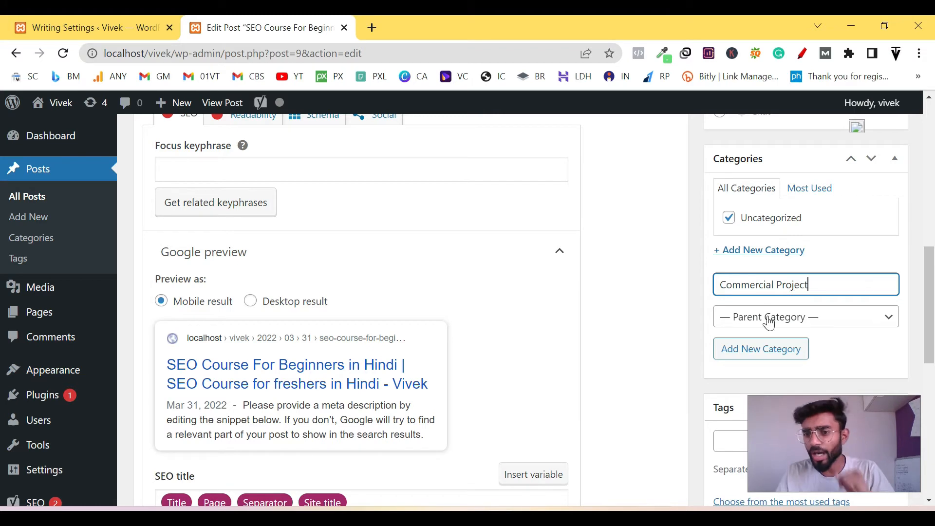
left_click(770, 362)
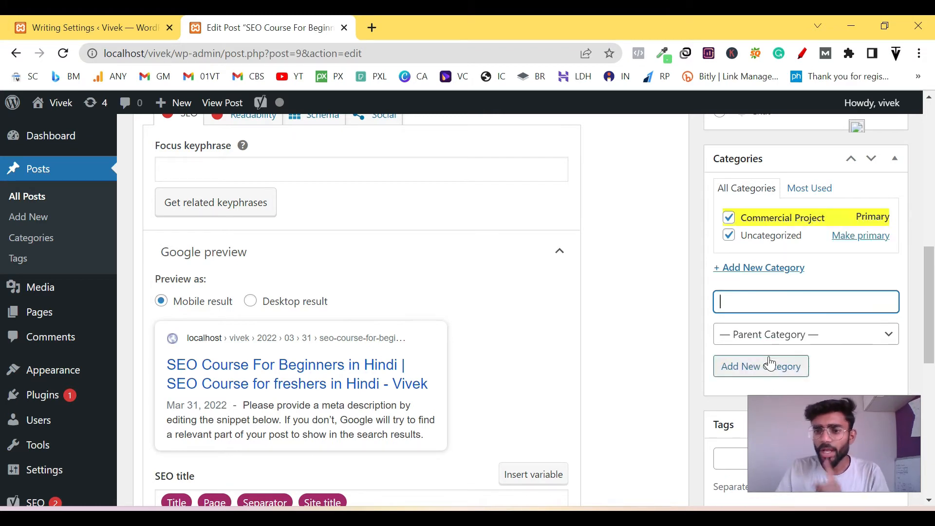
Step: Publish the SEO course post with its new category
scroll(769, 361, "down", 1)
scroll(810, 303, "up", 10)
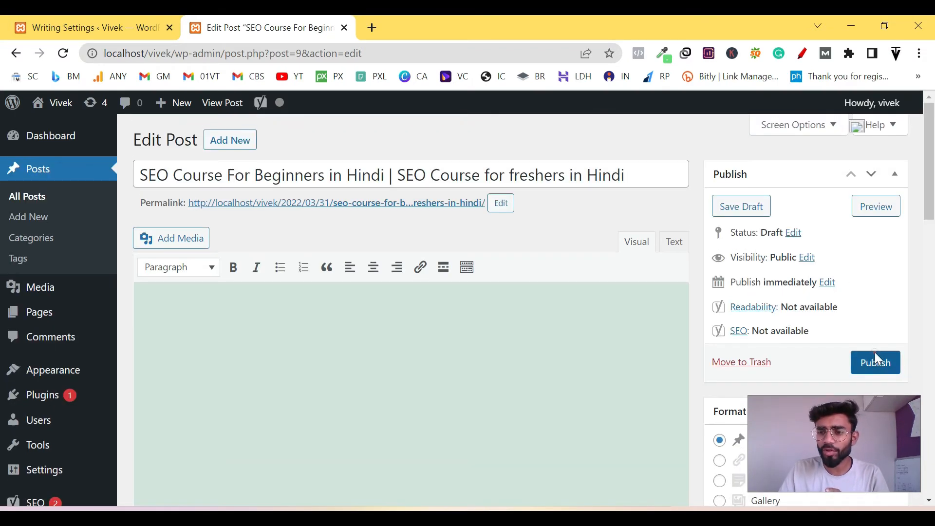
left_click(875, 354)
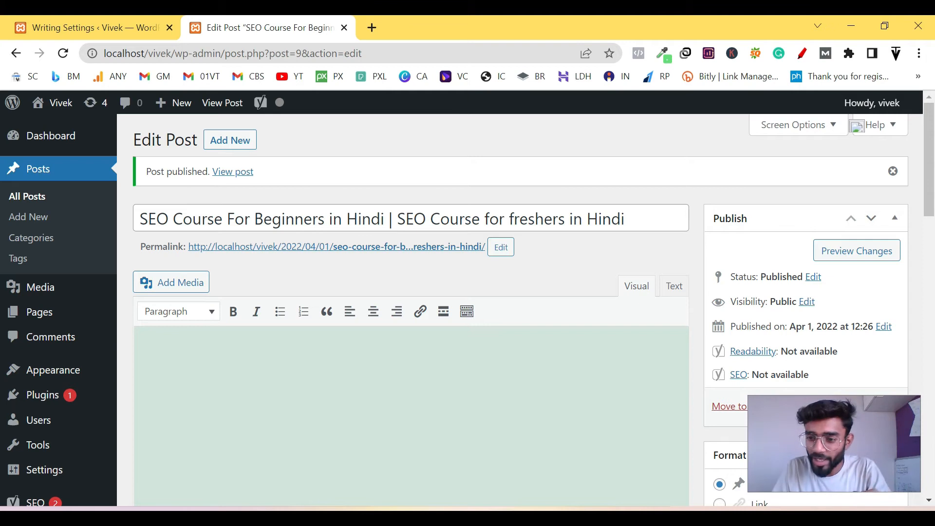
Step: Return to the Writing settings and set the Default Post Category to Commercial Project
scroll(490, 366, "down", 5)
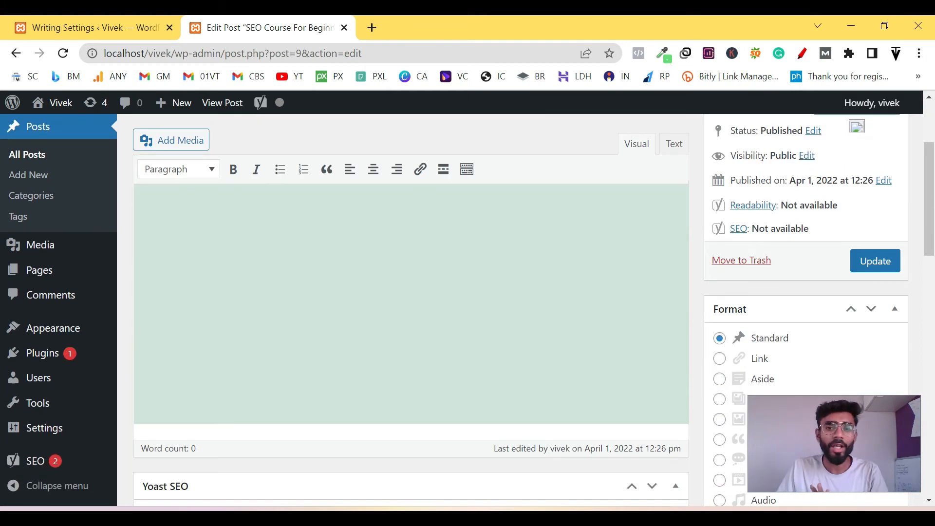
scroll(23, 367, "down", 5)
mouse_move(43, 427)
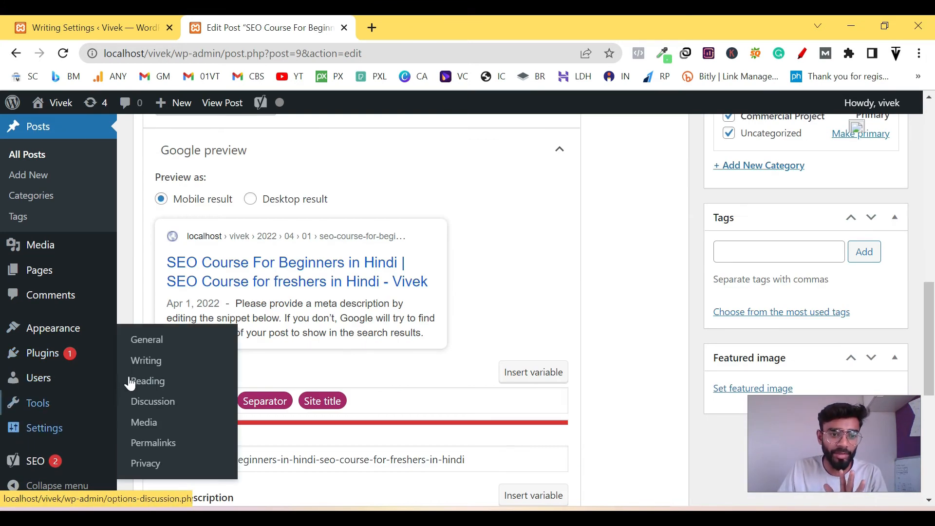
left_click(138, 368)
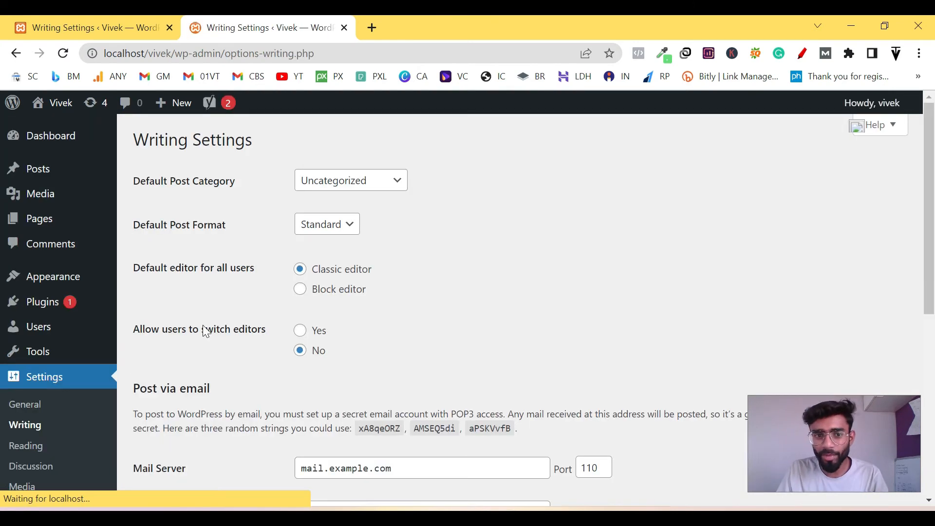
left_click(360, 181)
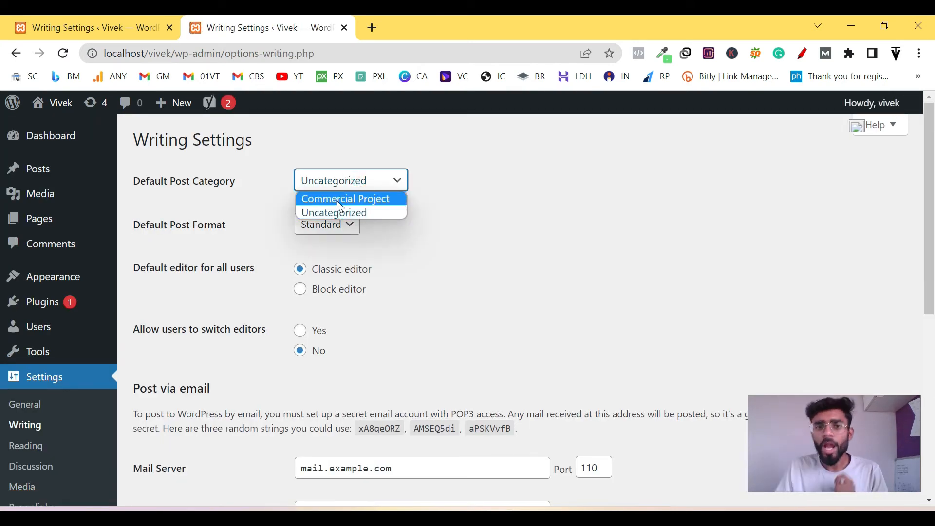
left_click(338, 201)
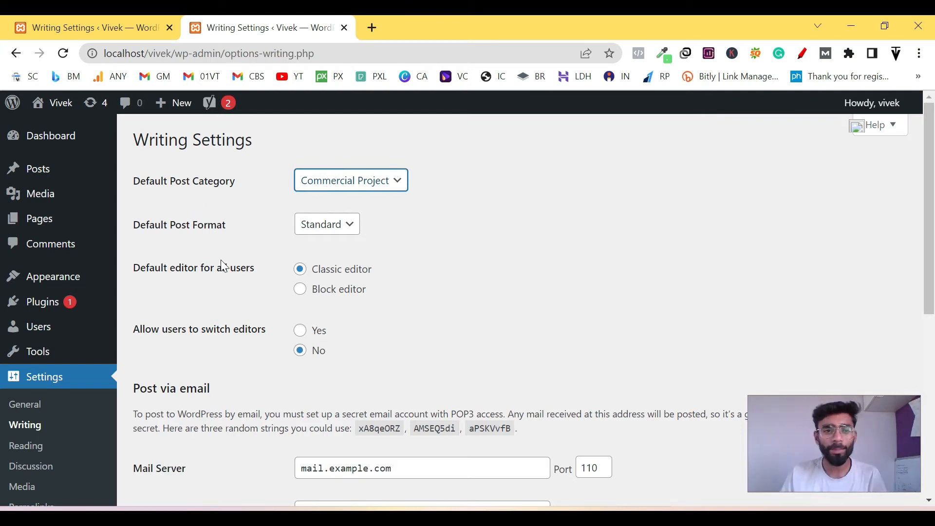
Step: Check the Default Post Format choices and the remaining writing options, keeping Standard, and save the Writing settings
left_click(324, 224)
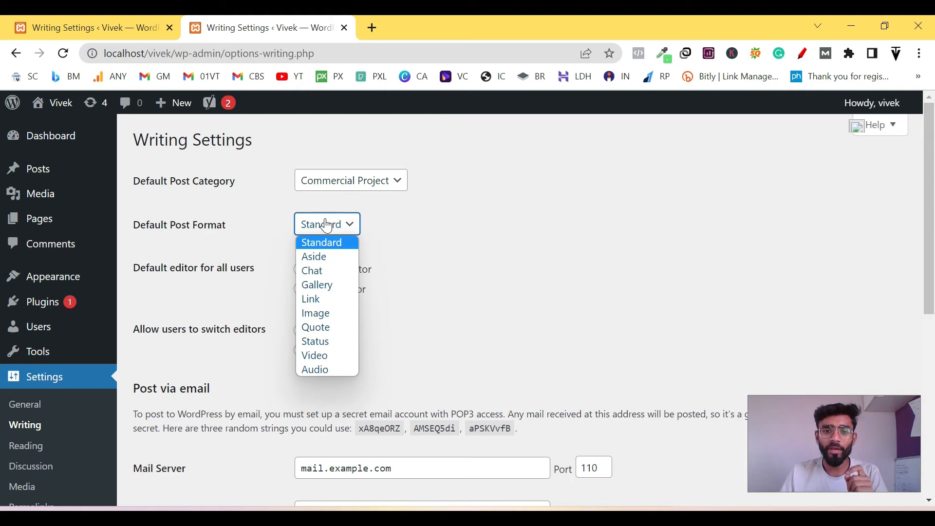
left_click(324, 224)
scroll(286, 313, "down", 1)
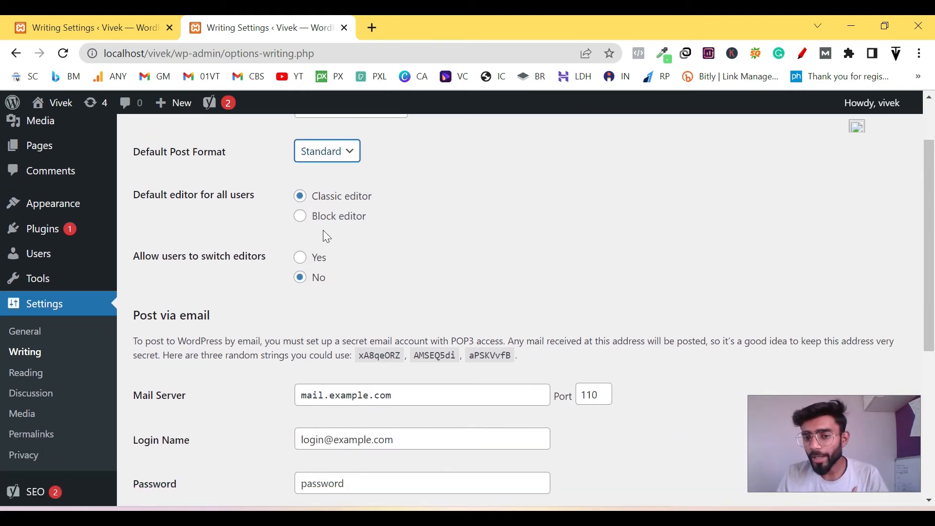
scroll(326, 238, "up", 1)
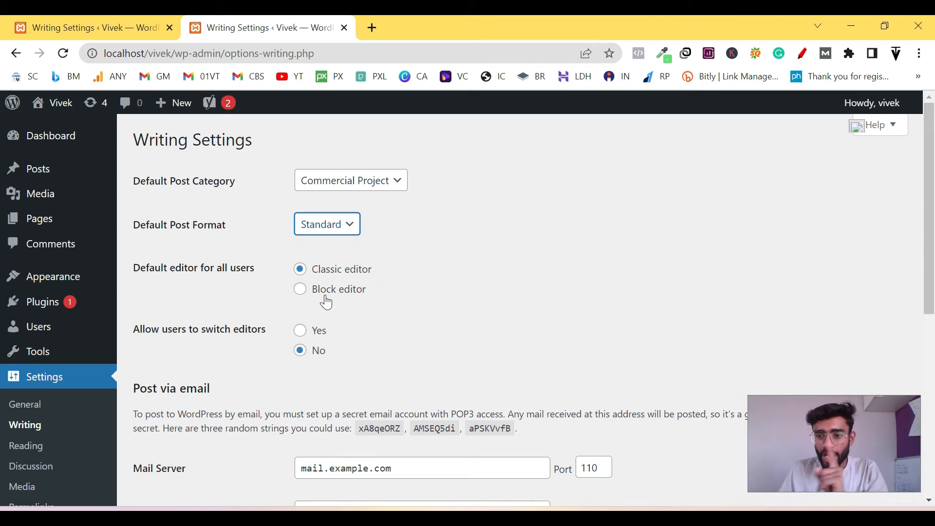
scroll(327, 302, "down", 2)
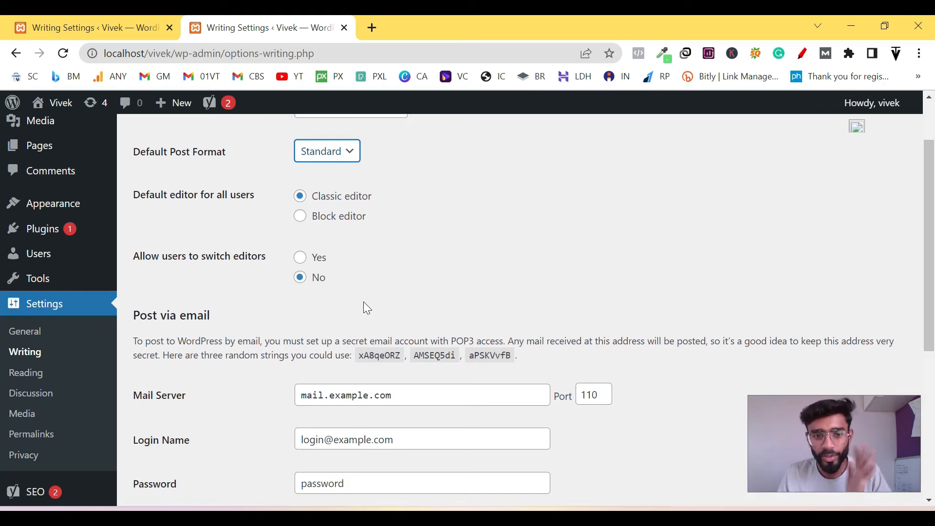
scroll(366, 306, "down", 5)
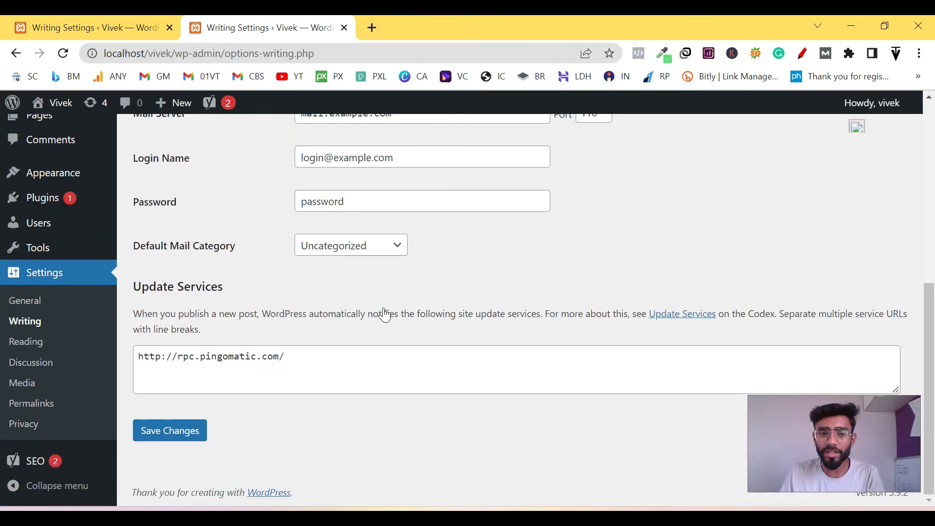
left_click(152, 437)
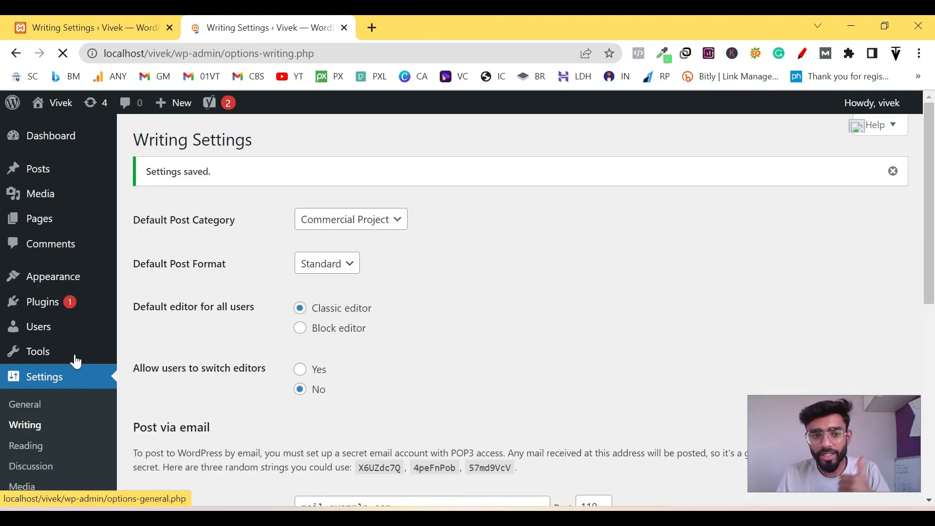
Step: Open the Reading settings and set the homepage to display the latest posts
scroll(43, 371, "down", 3)
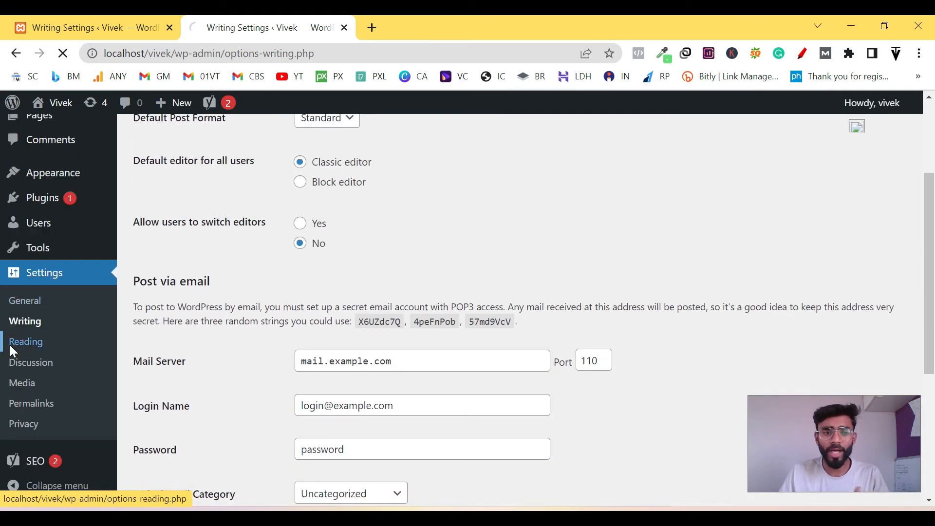
left_click(11, 346)
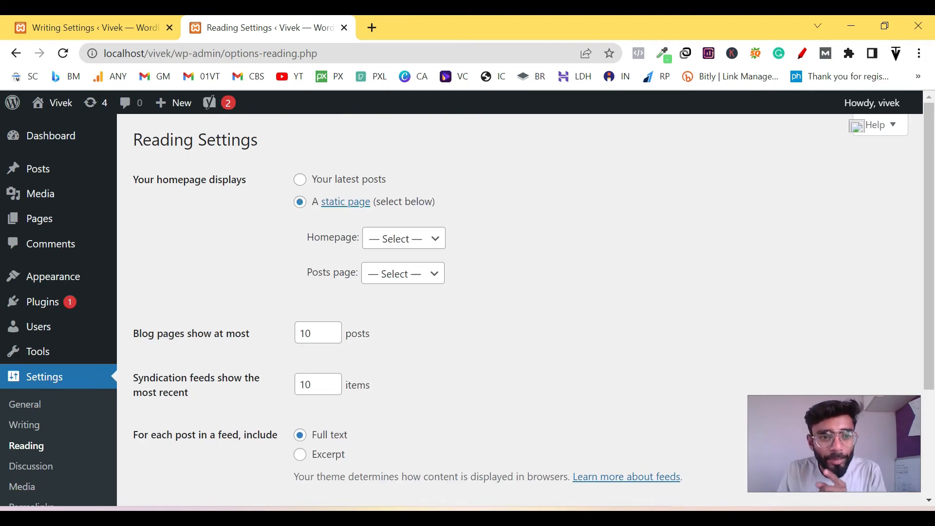
left_click_drag(133, 180, 252, 188)
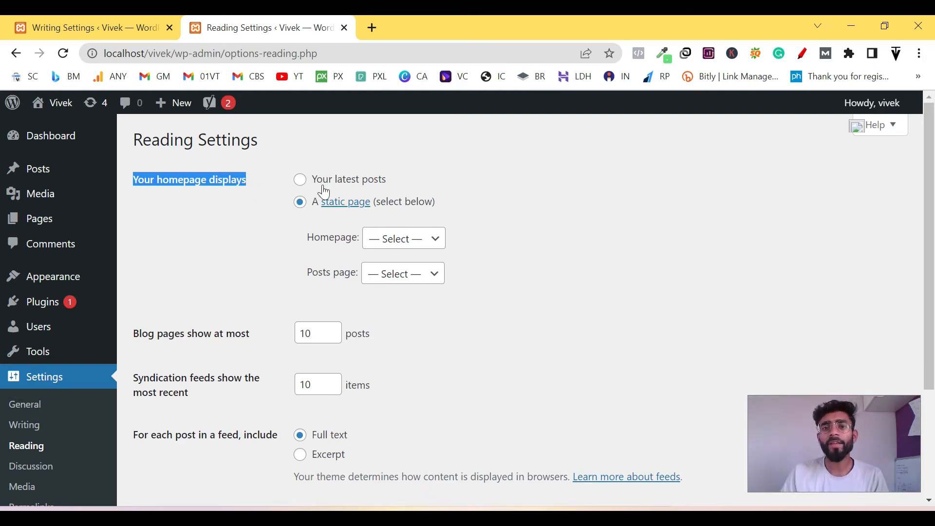
left_click(300, 180)
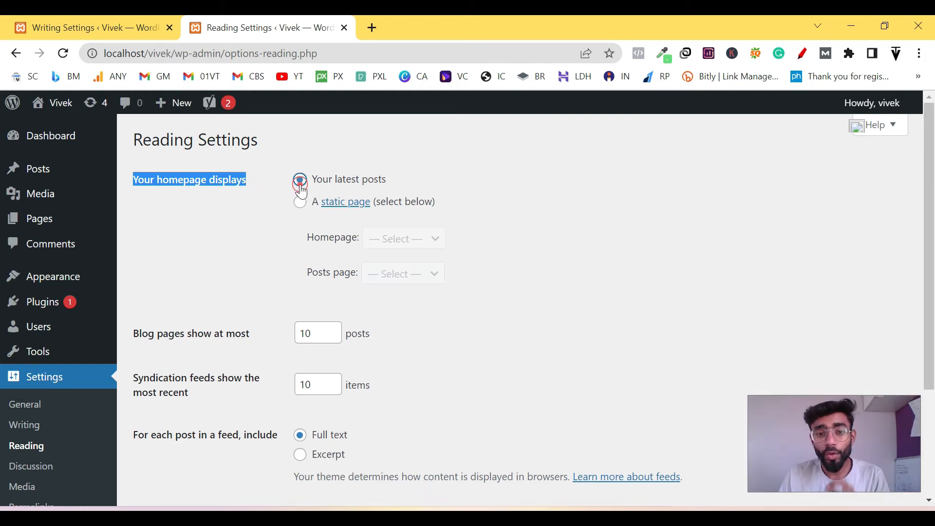
Step: Set the homepage to display a static page and check which pages are offered for Homepage, without choosing one
left_click(241, 223)
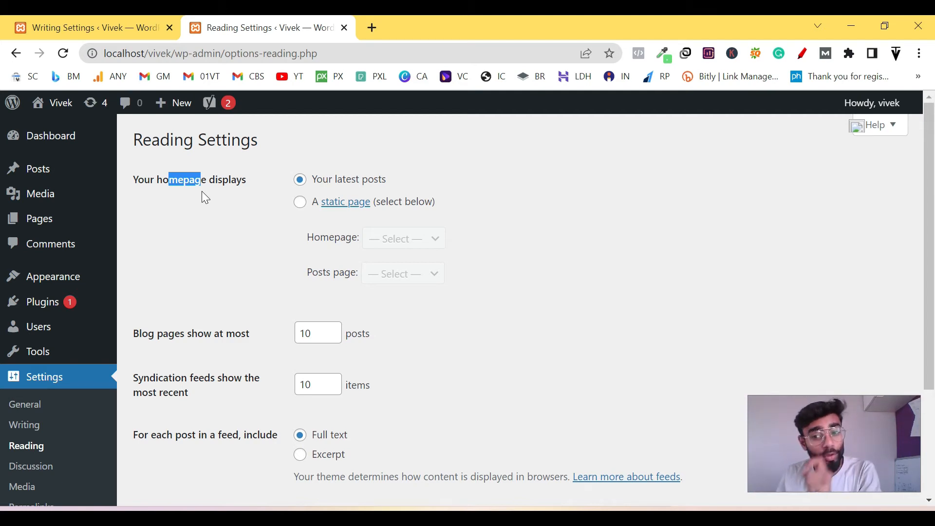
left_click_drag(157, 180, 242, 180)
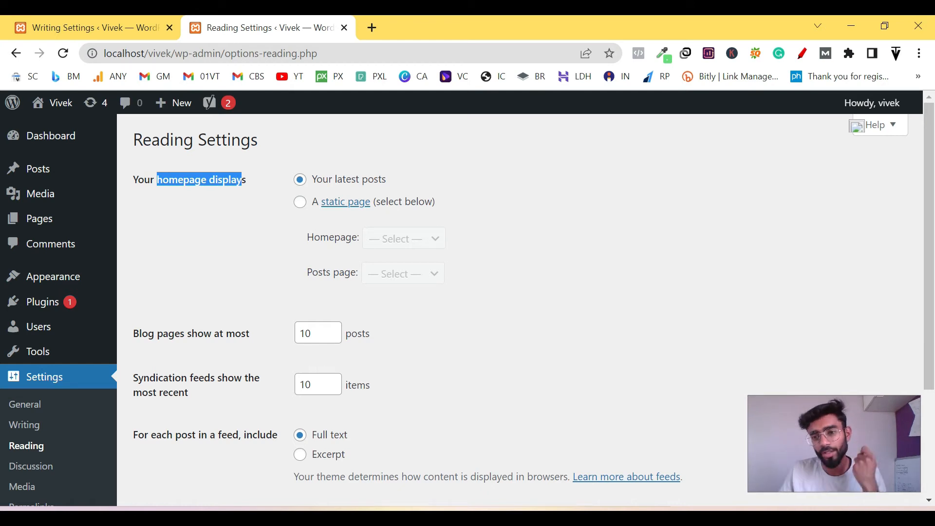
left_click_drag(329, 180, 411, 183)
left_click(300, 204)
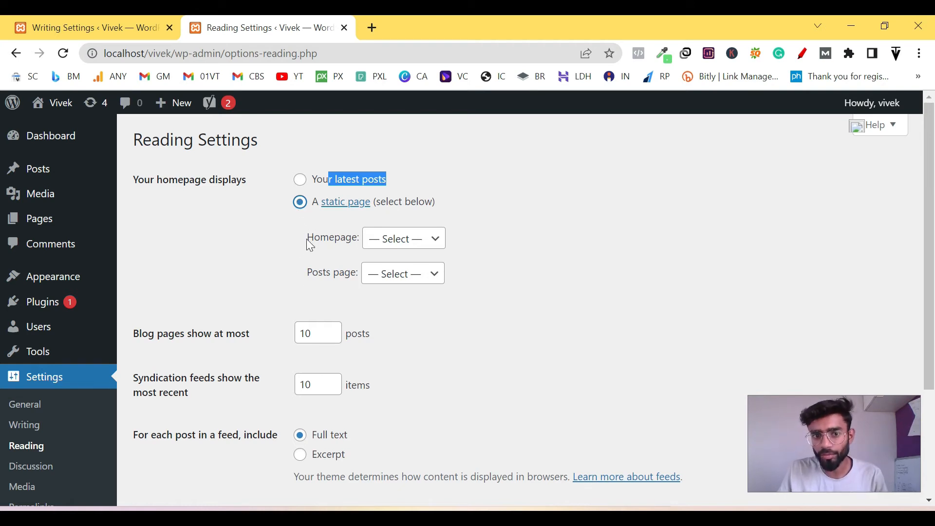
left_click(405, 245)
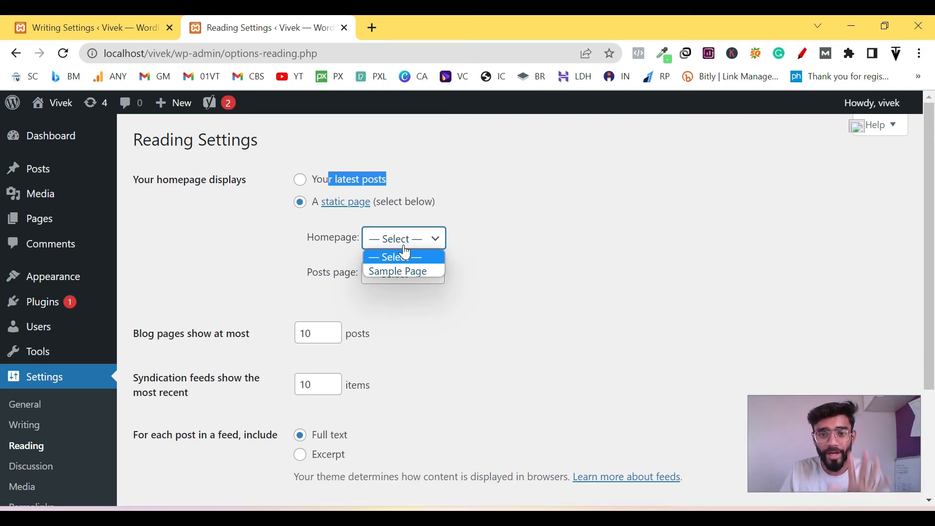
left_click(253, 232)
left_click(399, 240)
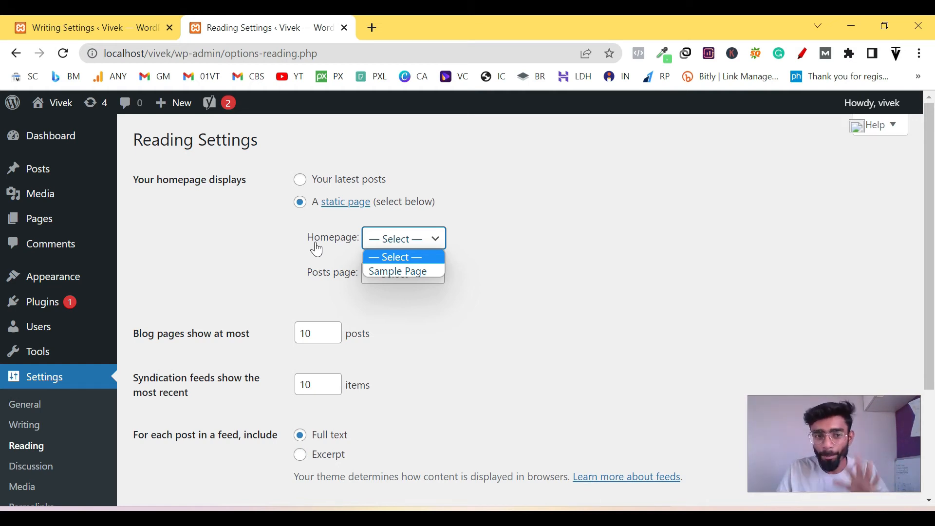
left_click(691, 275)
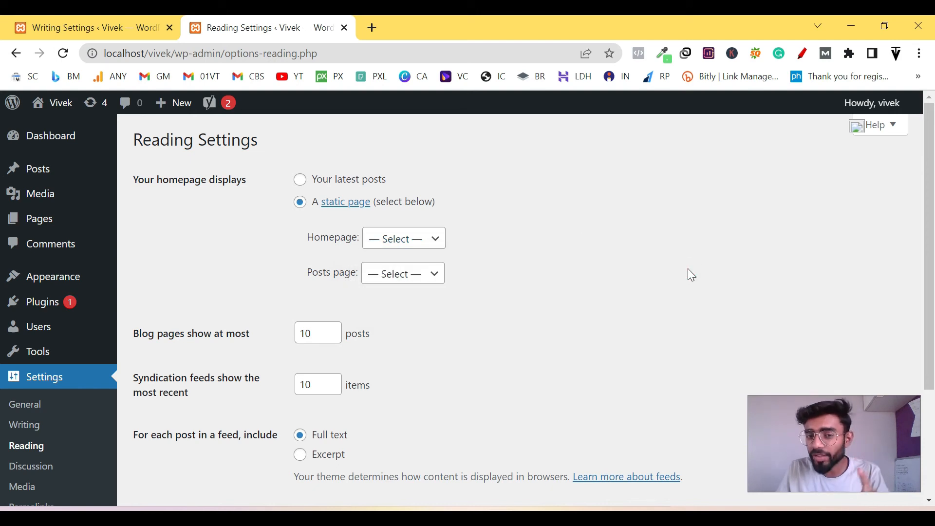
scroll(147, 418, "down", 3)
scroll(430, 356, "up", 3)
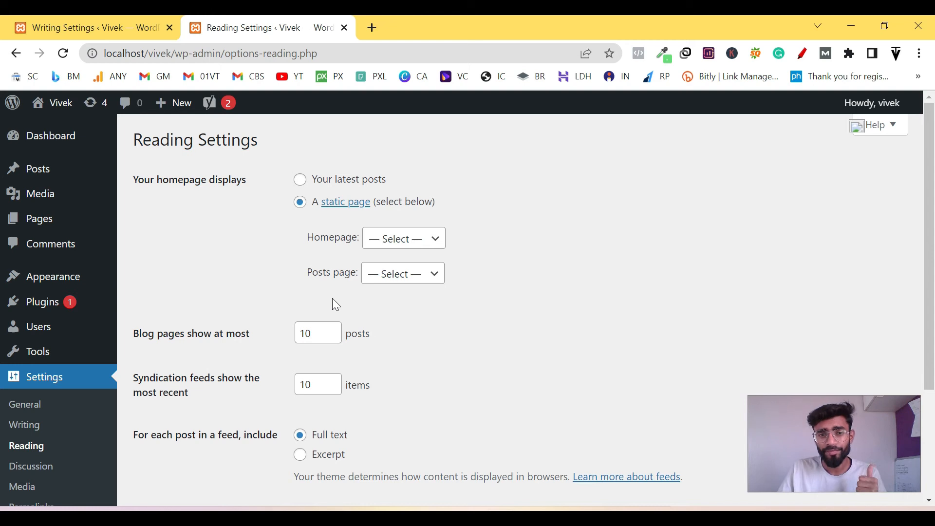
Step: Check which pages are offered as the Posts page, without choosing one
left_click(369, 274)
left_click(286, 298)
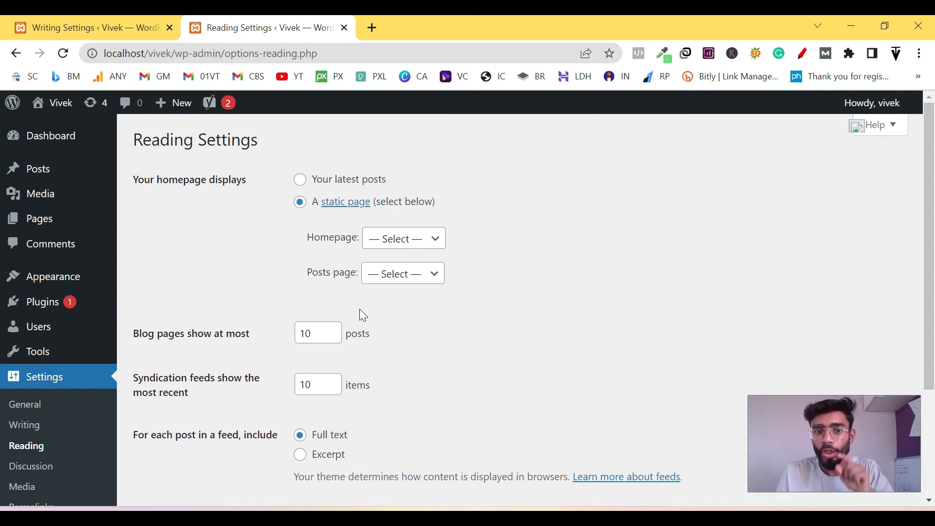
left_click_drag(305, 268, 353, 273)
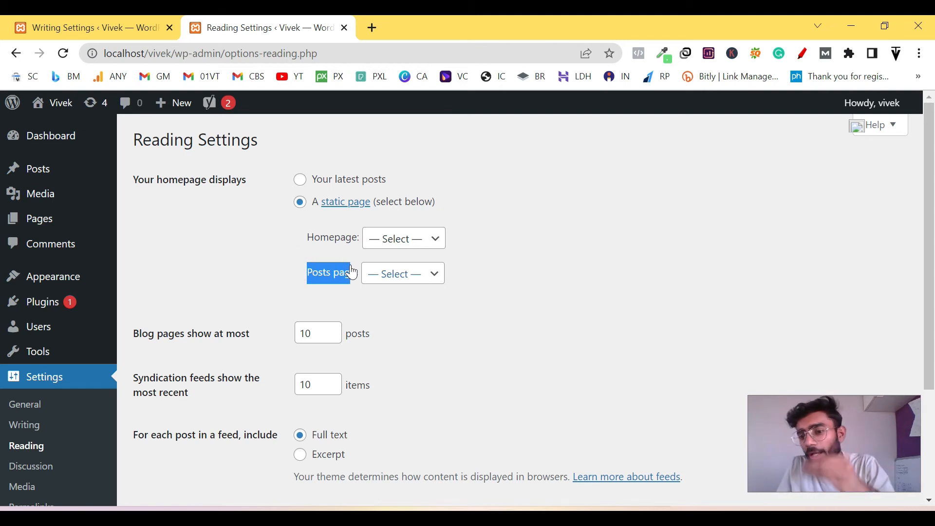
left_click(411, 301)
left_click(413, 280)
left_click(414, 285)
left_click(413, 286)
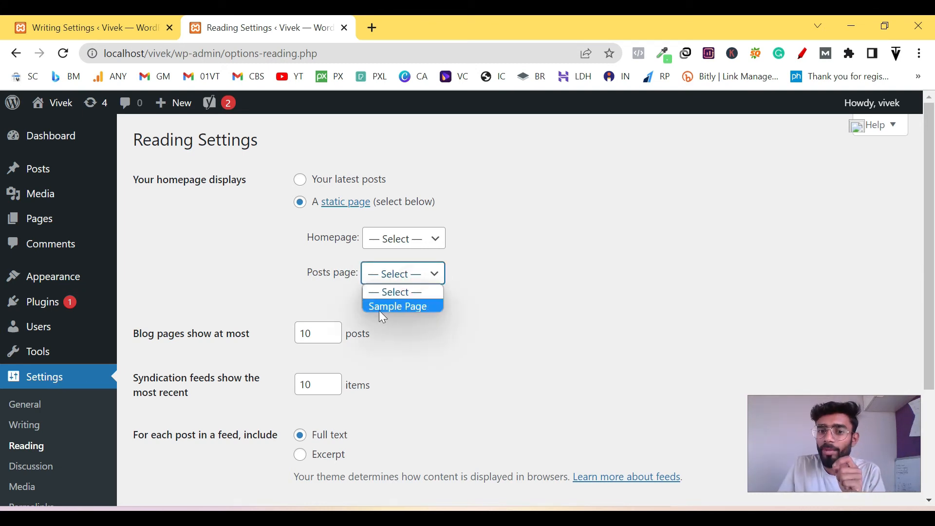
left_click(354, 287)
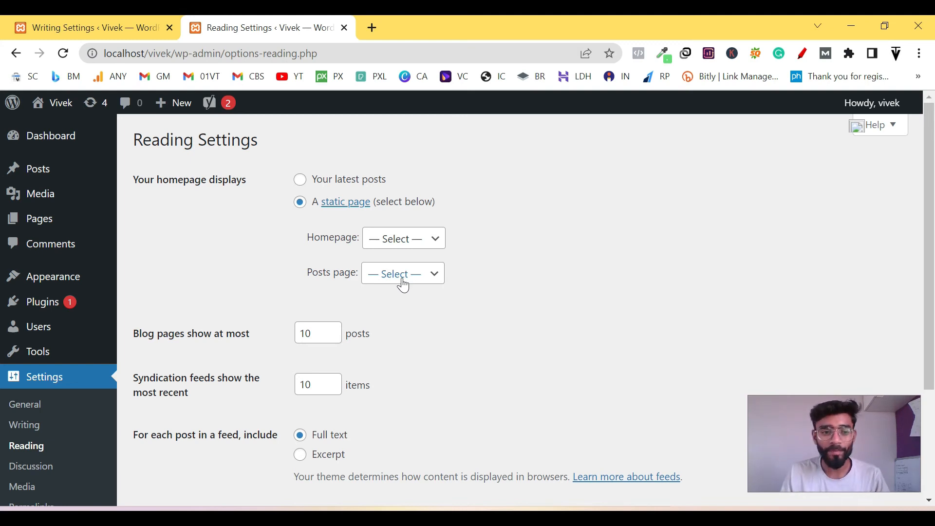
scroll(403, 286, "down", 3)
scroll(146, 361, "up", 2)
scroll(234, 349, "up", 1)
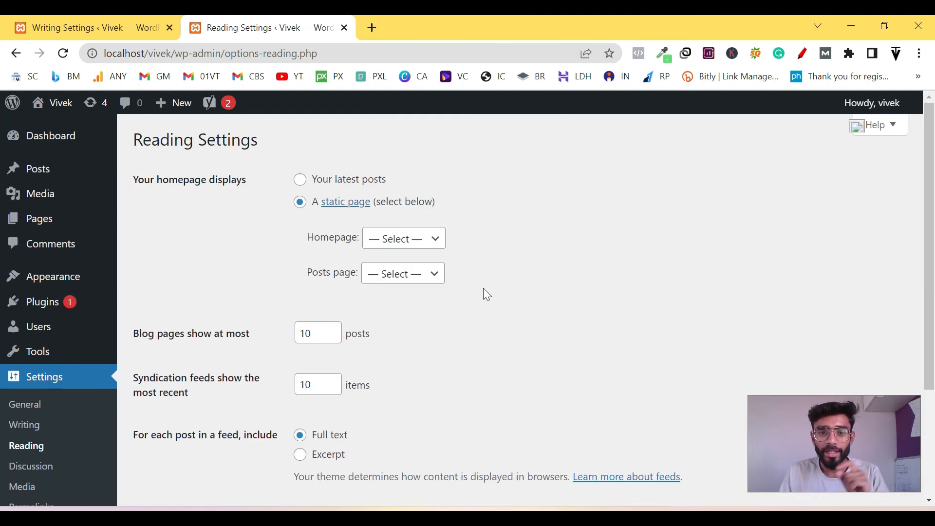
Step: Check the search engine visibility option, keeping indexing allowed, and save the Reading settings
scroll(248, 160, "down", 3)
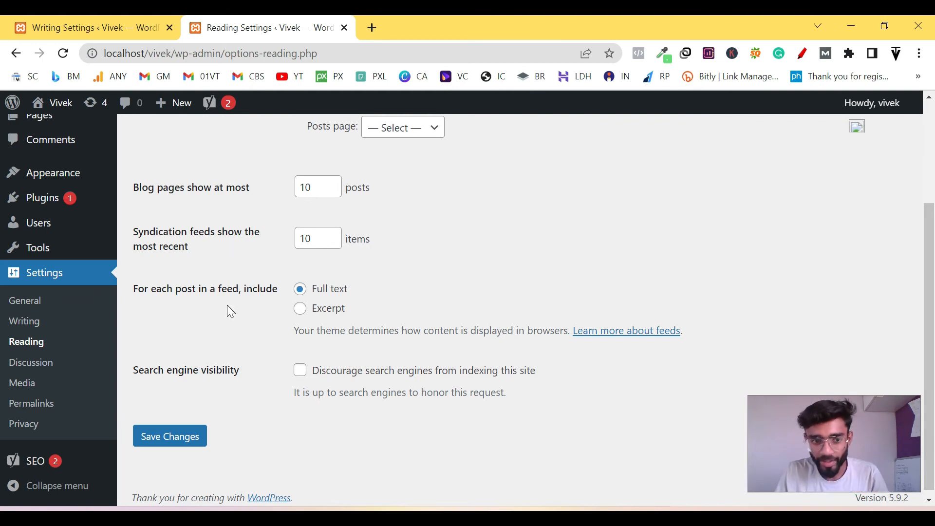
left_click_drag(128, 370, 165, 371)
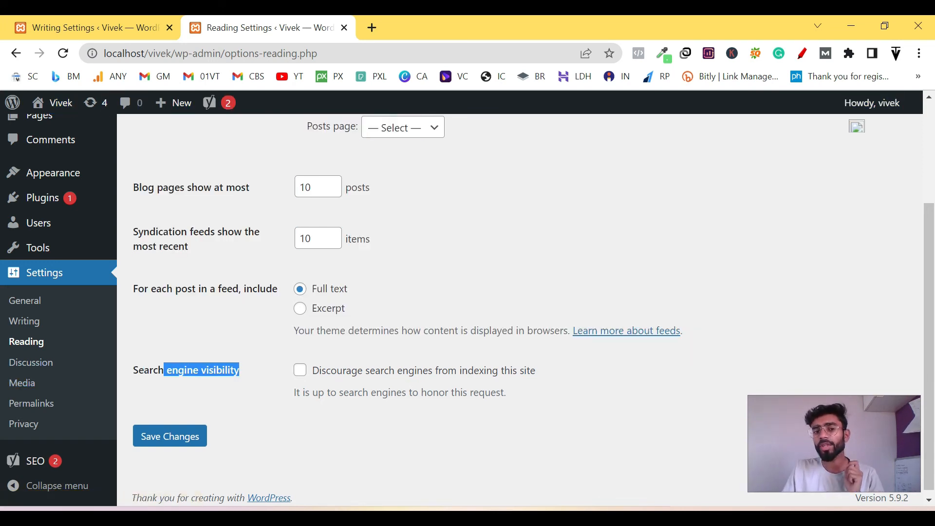
left_click(248, 399)
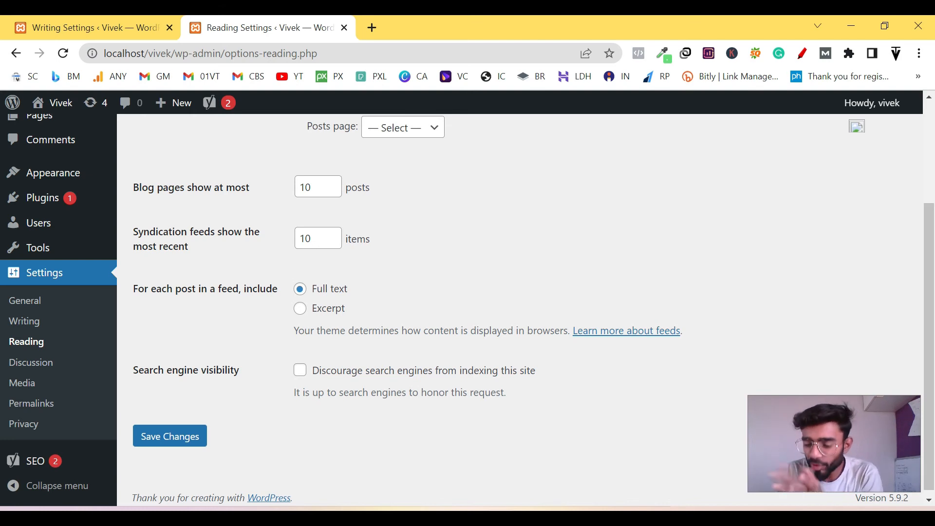
left_click_drag(201, 371, 244, 371)
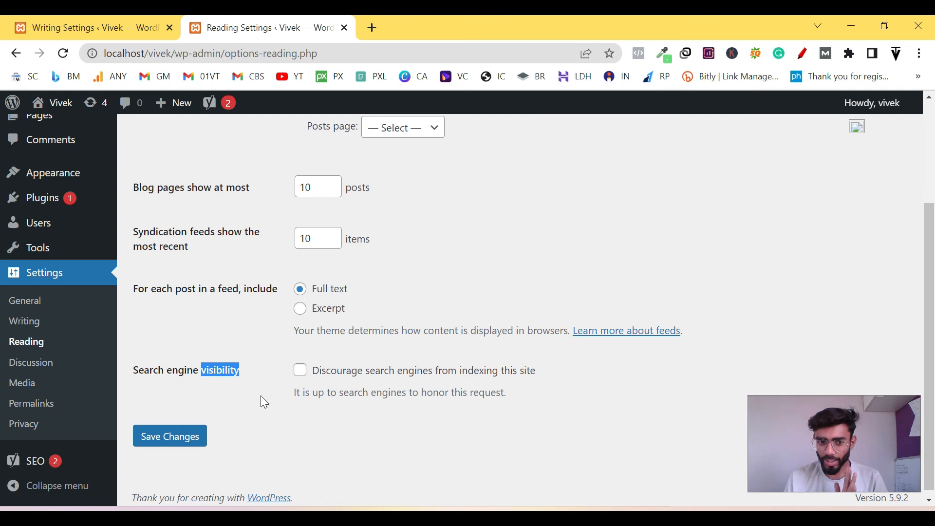
left_click(193, 433)
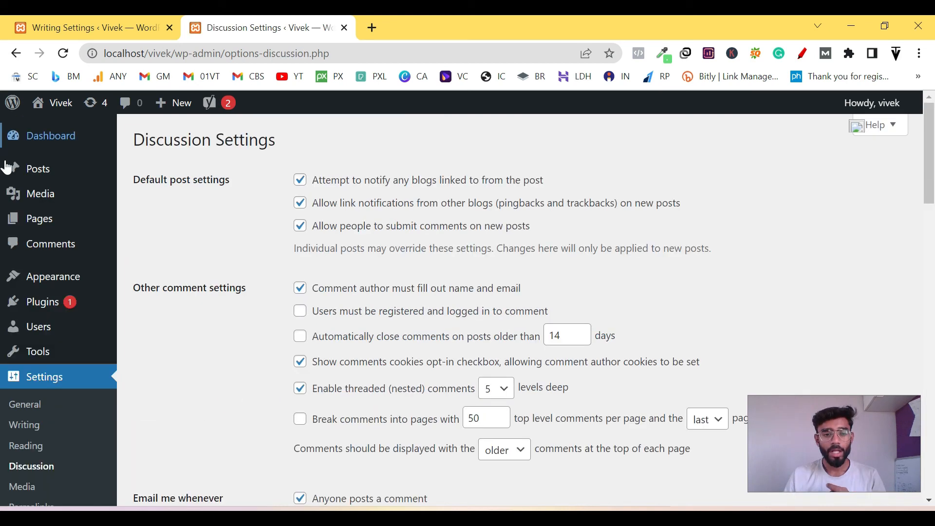
Step: Look through the comment, email notification and moderation options in the Discussion settings
scroll(14, 335, "down", 3)
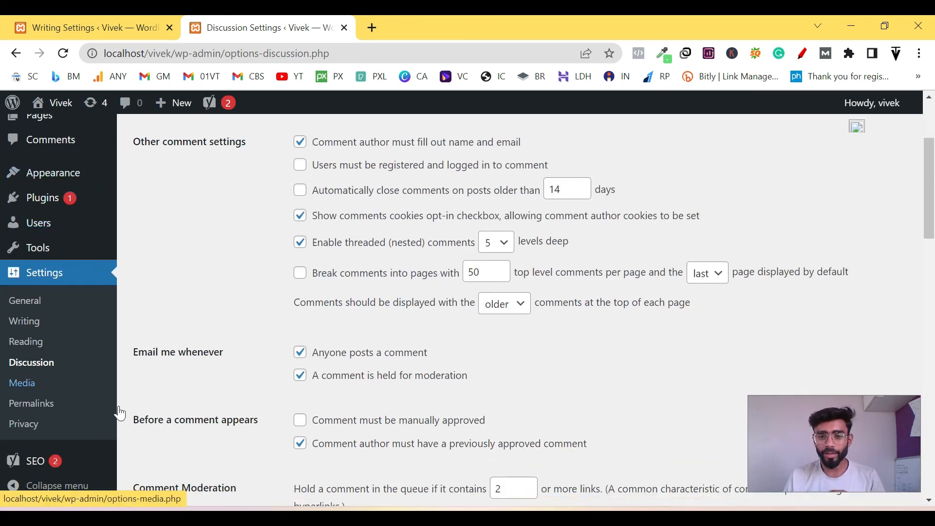
scroll(367, 299, "up", 3)
scroll(378, 265, "down", 5)
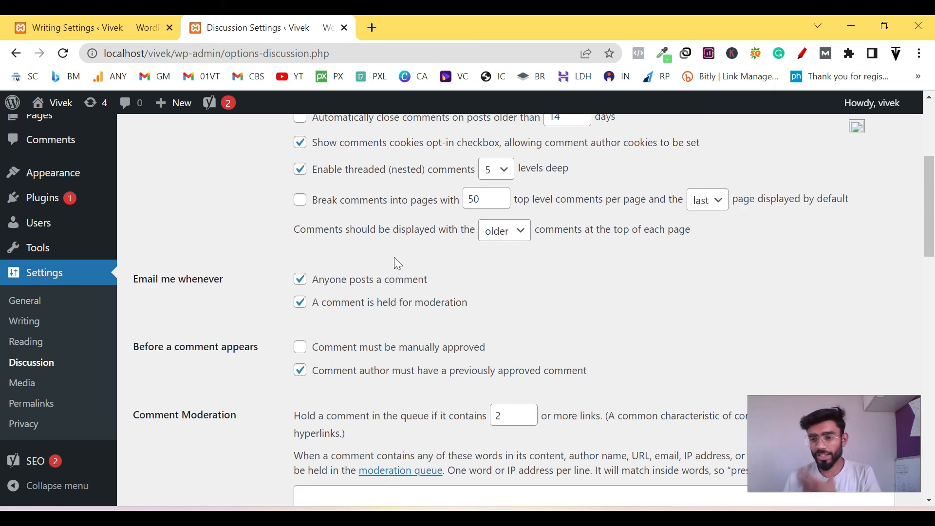
Step: Open the Media settings and review the thumbnail, medium and large image sizes and the upload folder option
left_click(10, 385)
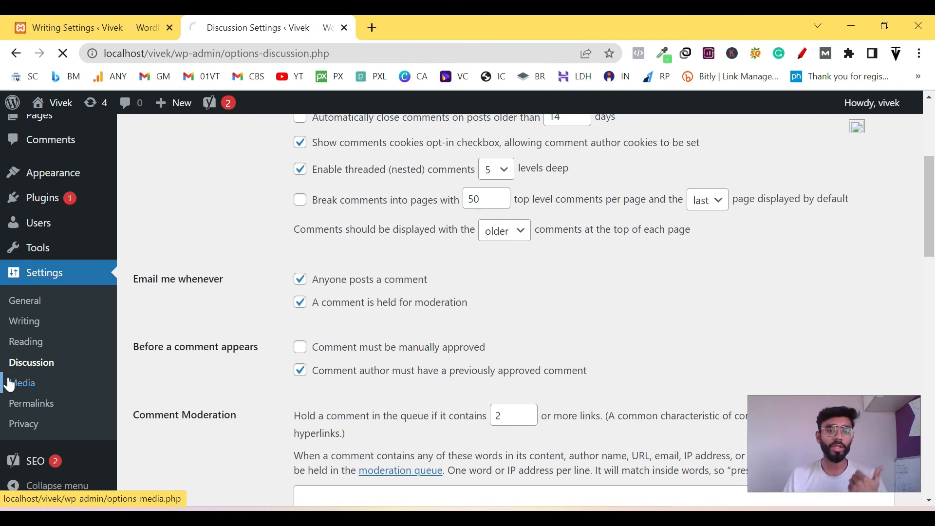
scroll(482, 300, "down", 3)
scroll(490, 300, "up", 3)
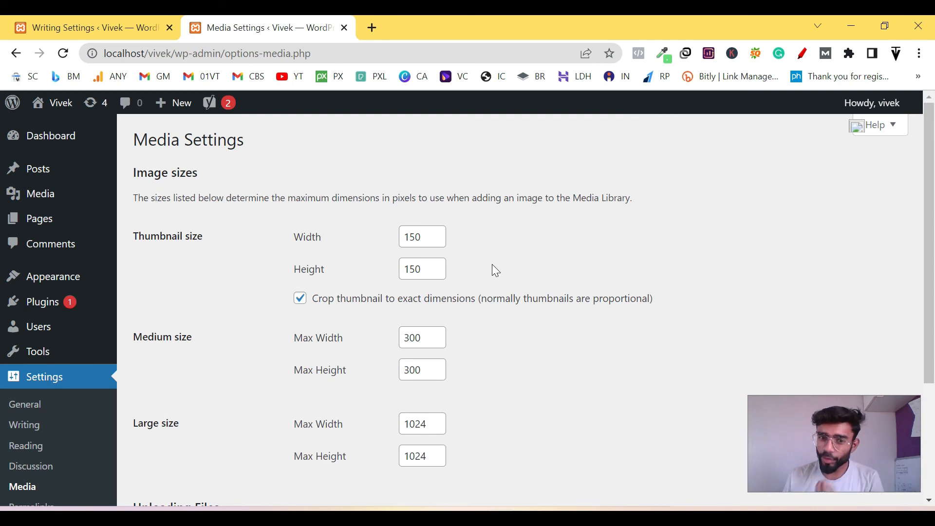
scroll(493, 266, "down", 2)
scroll(495, 280, "down", 2)
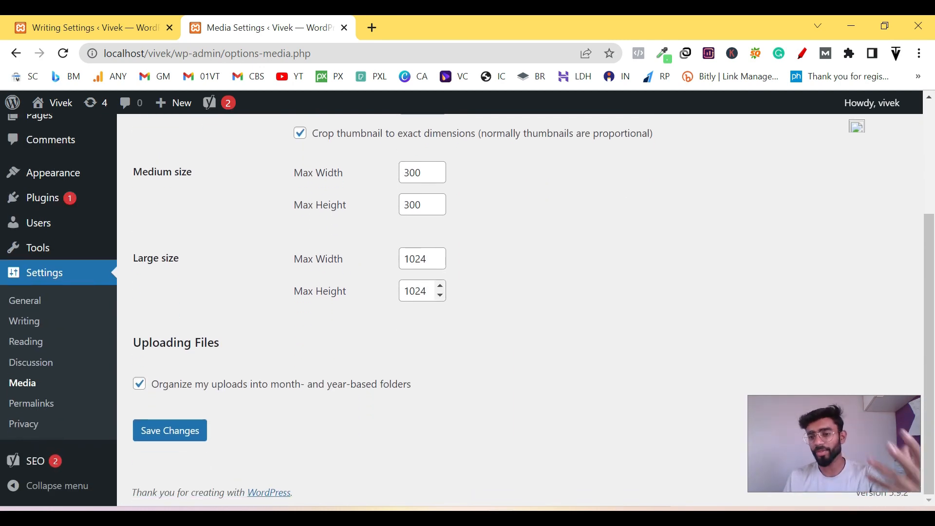
scroll(436, 287, "up", 1)
scroll(436, 288, "up", 1)
scroll(436, 297, "down", 2)
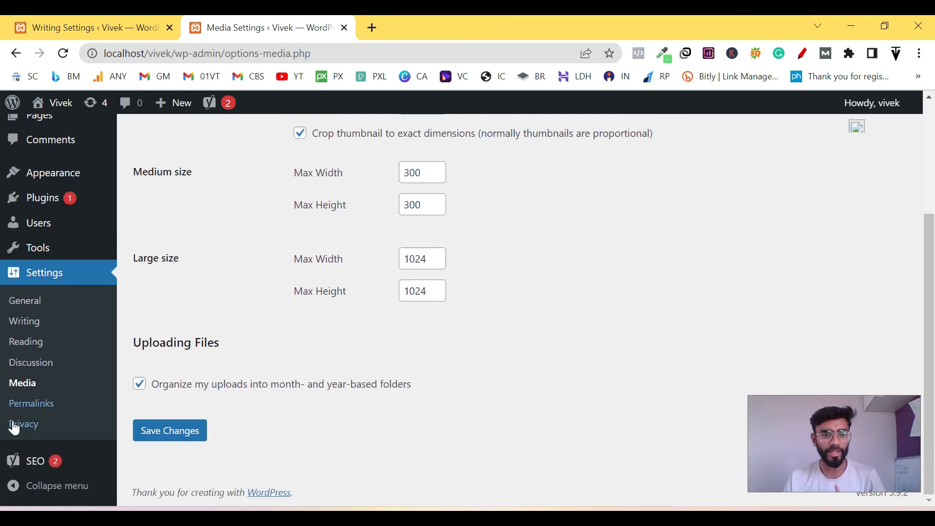
Step: Open the Permalink settings and examine the example URLs of the common structures, especially Day and name
left_click(37, 403)
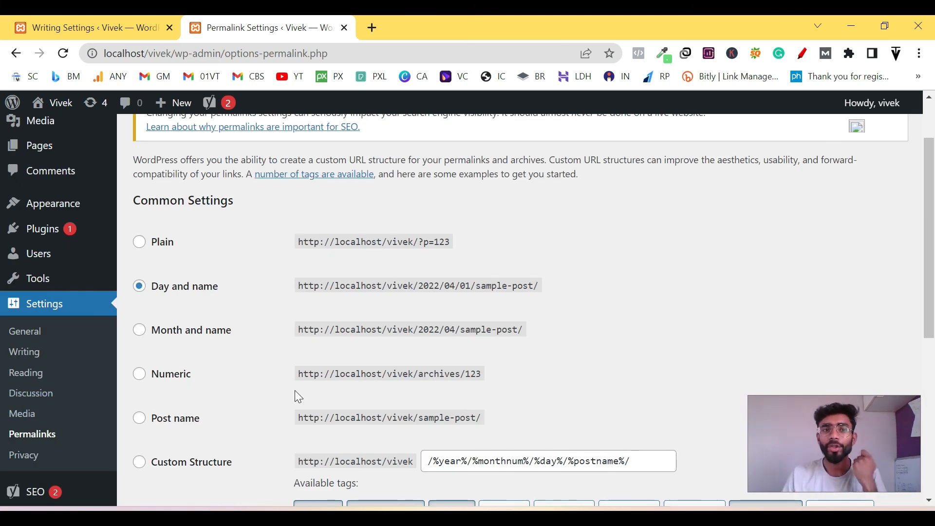
left_click(147, 54)
left_click_drag(148, 53, 104, 55)
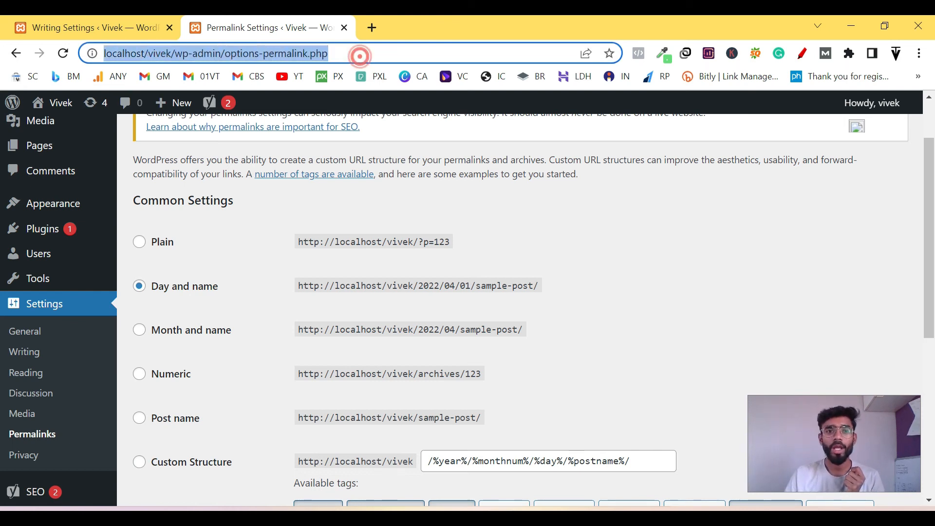
left_click(679, 288)
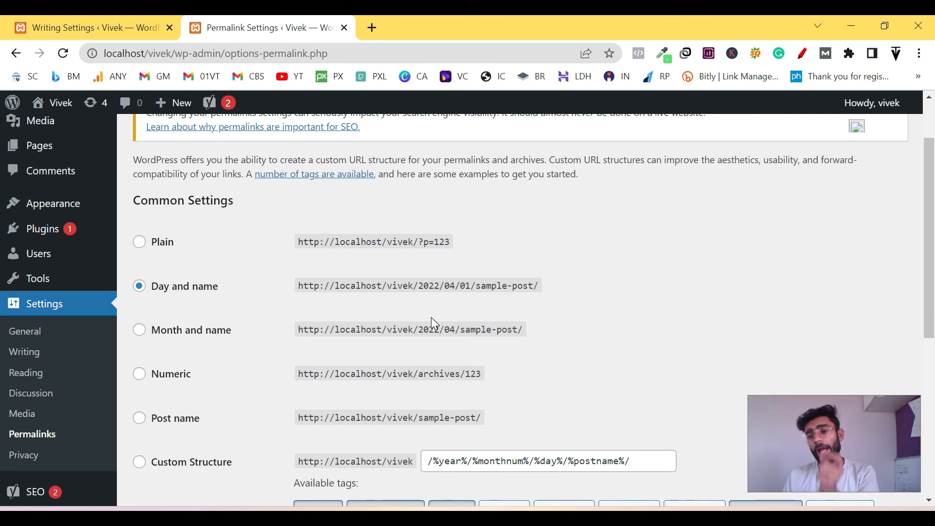
left_click_drag(417, 286, 552, 285)
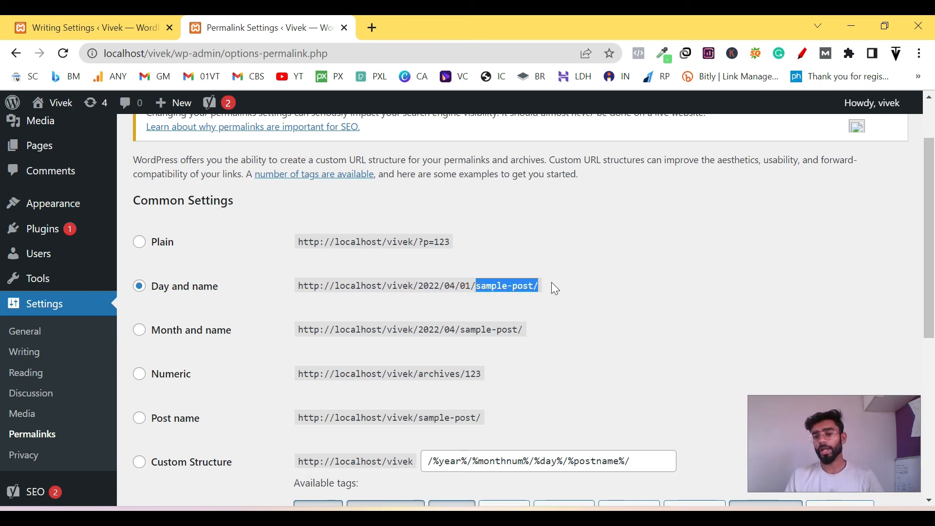
left_click(552, 282)
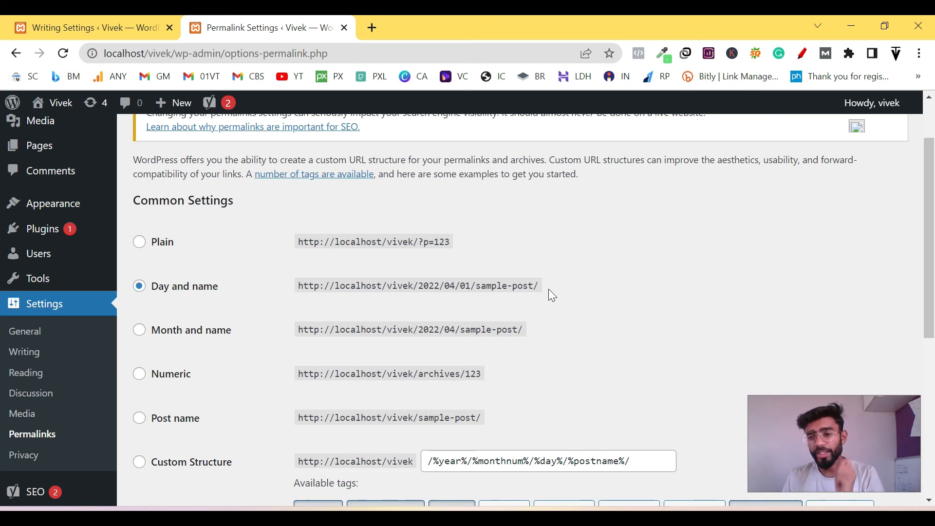
scroll(541, 291, "down", 1)
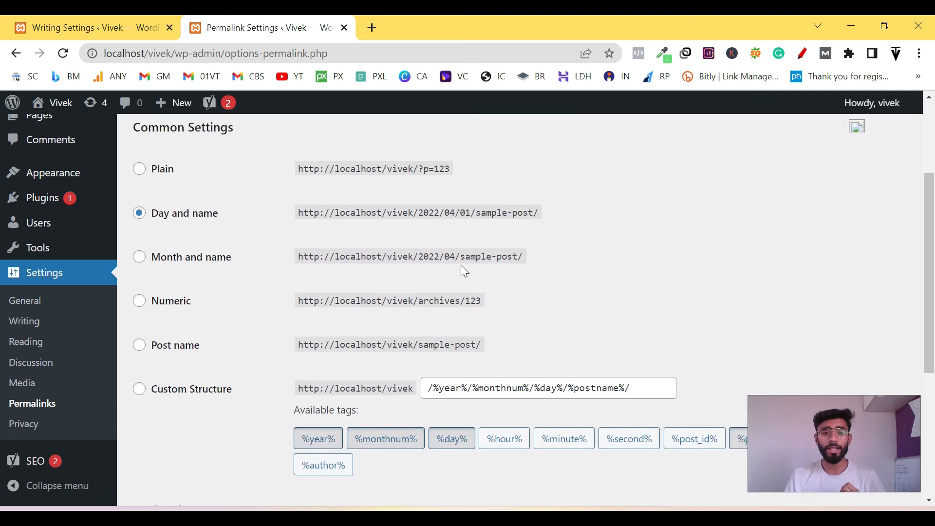
Step: Set the permalink structure to Post name and save the Permalink settings
left_click(141, 347)
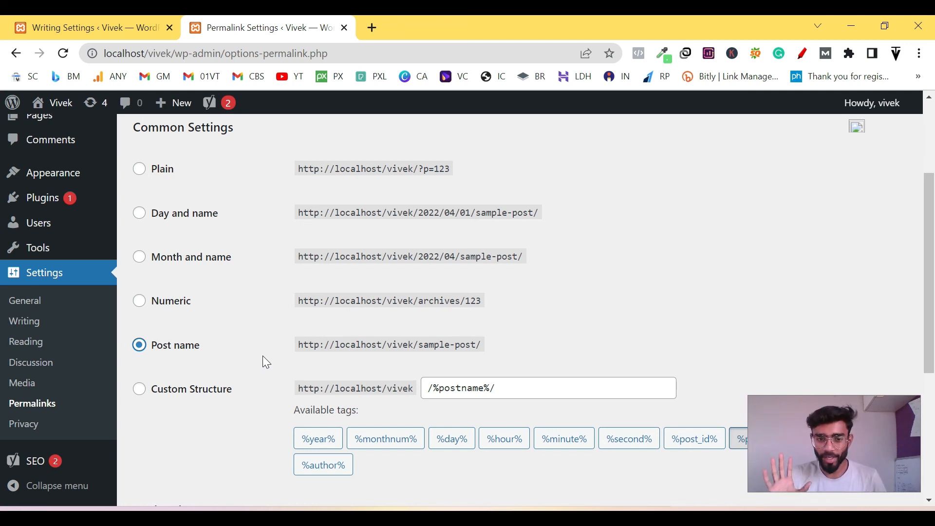
scroll(267, 355, "down", 1)
scroll(194, 299, "down", 1)
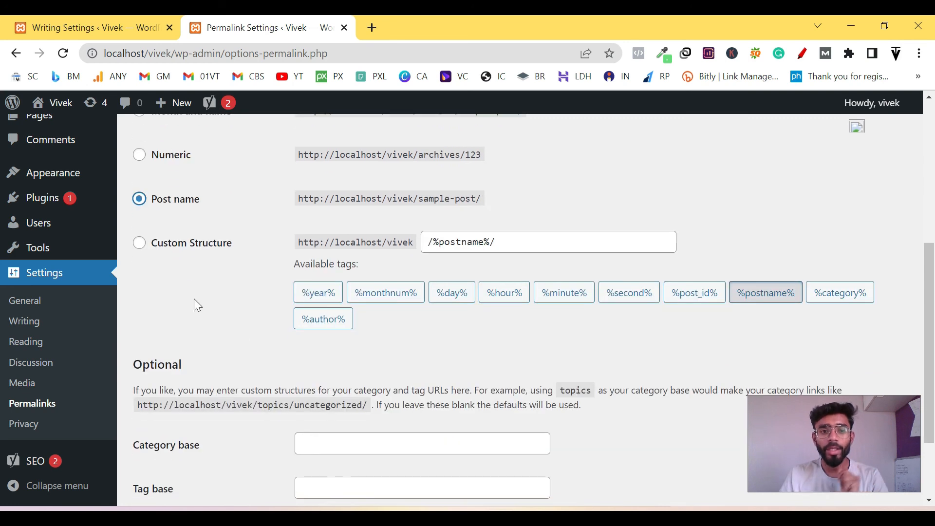
scroll(252, 282, "down", 2)
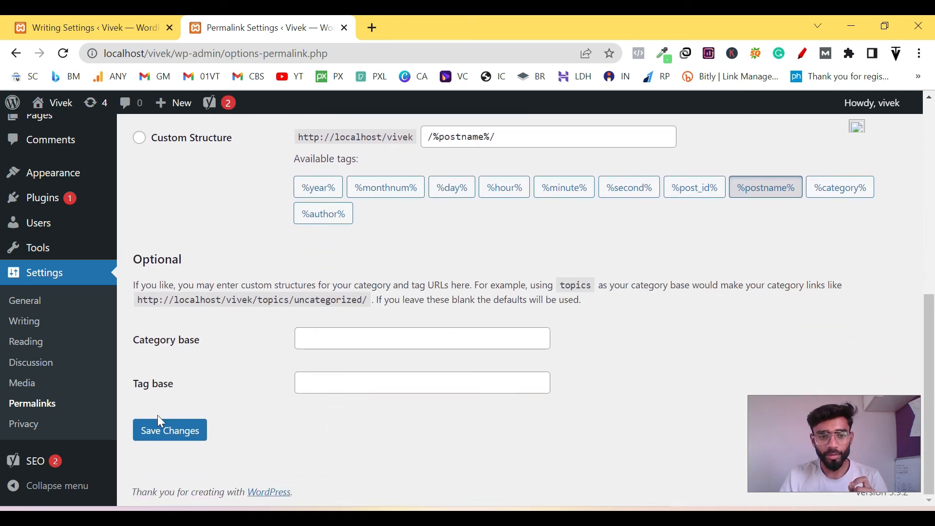
left_click(168, 430)
scroll(331, 232, "down", 4)
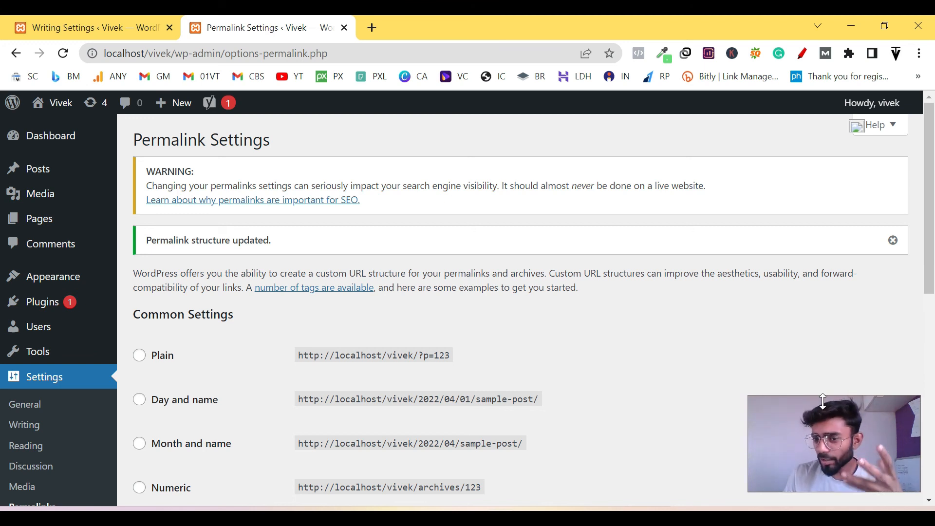
scroll(71, 378, "down", 5)
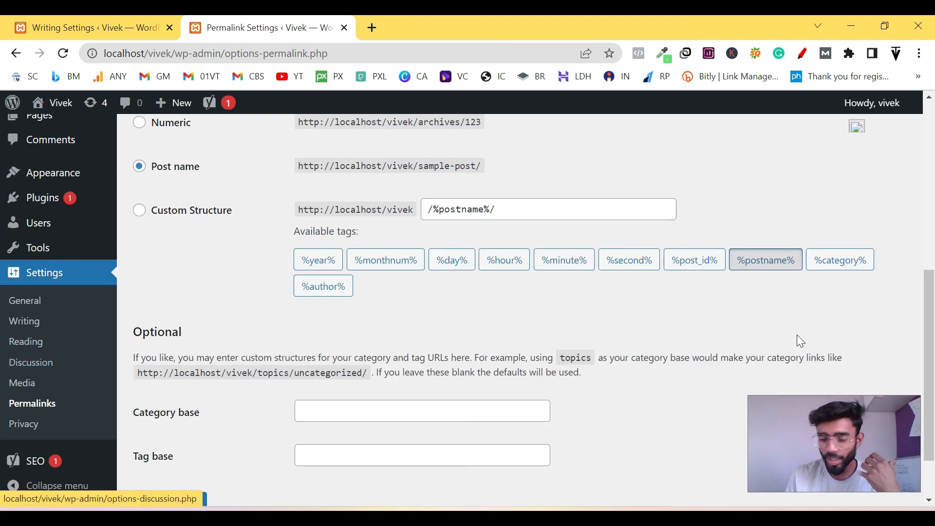
scroll(594, 356, "up", 3)
scroll(658, 336, "up", 2)
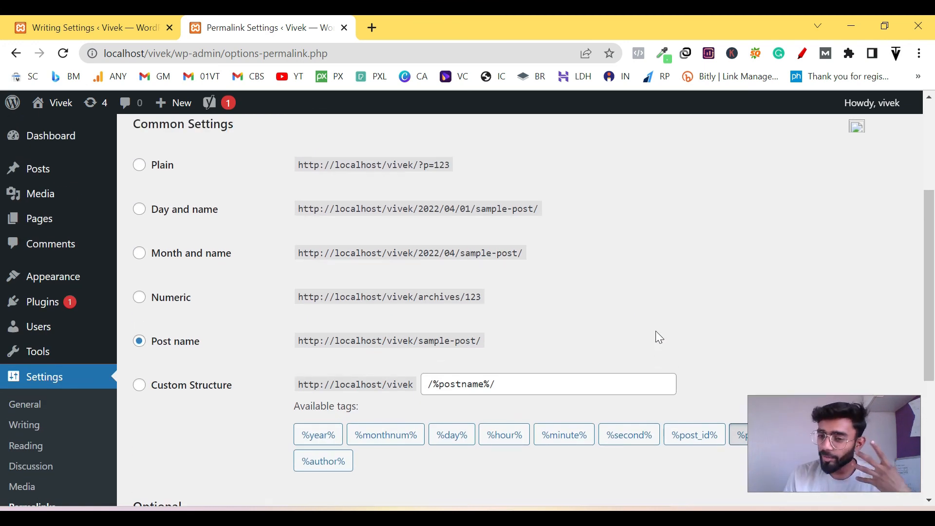
scroll(653, 337, "down", 4)
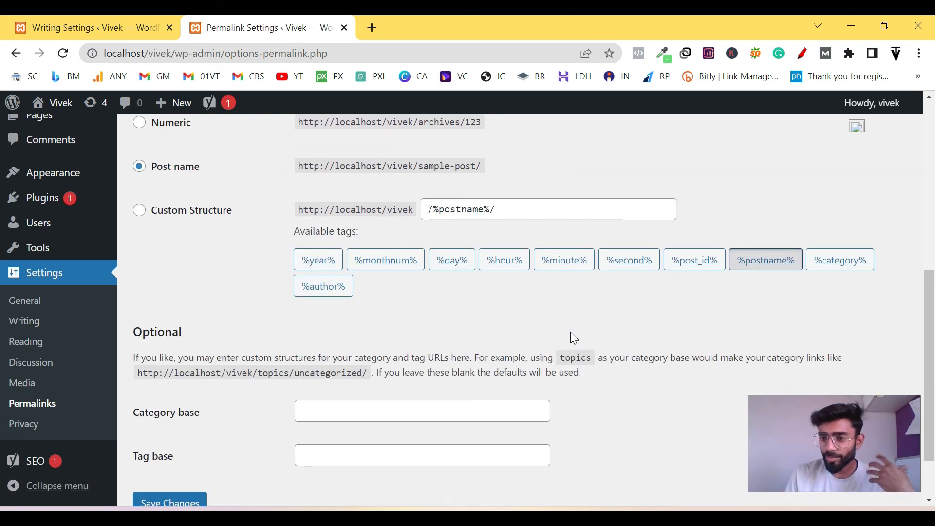
scroll(572, 332, "up", 5)
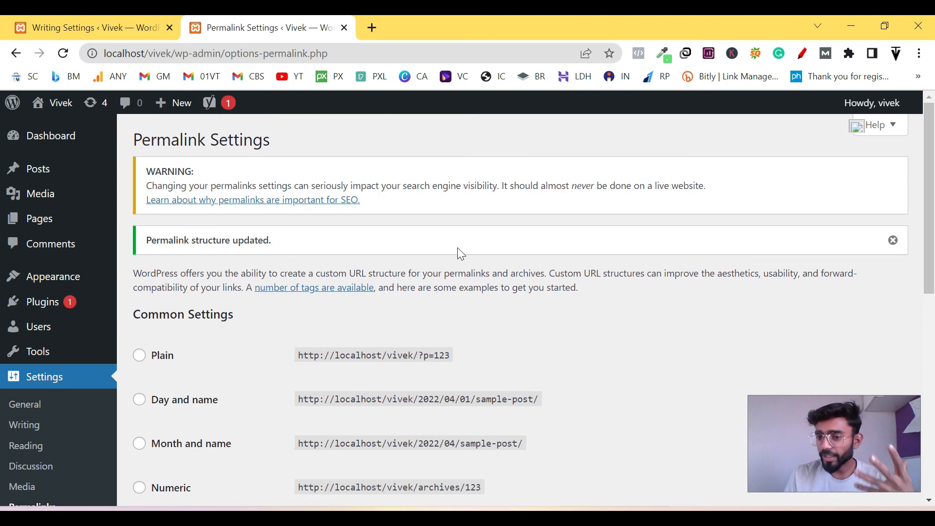